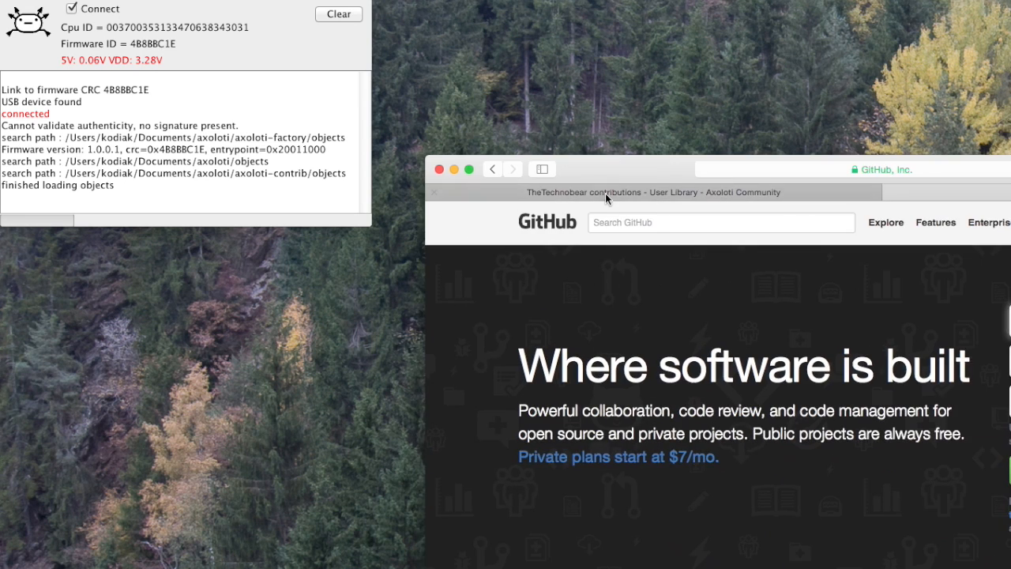
Switch to the browser and review the existing contributions topic in the Axoloti Community User Library category
left_click(605, 195)
left_click_drag(604, 172, 333, 136)
left_click(229, 254)
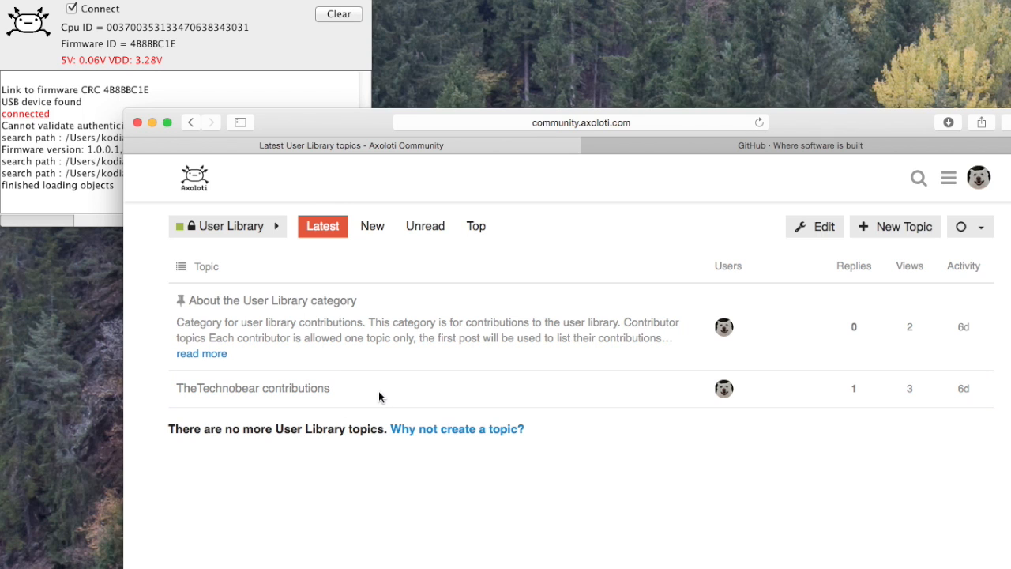
left_click(262, 389)
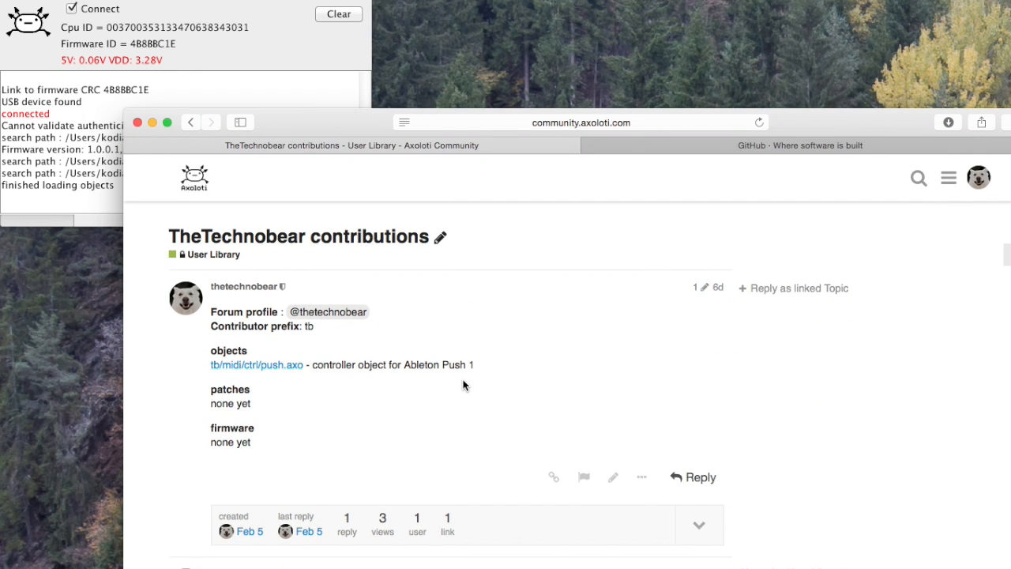
scroll(334, 442, "down", 5)
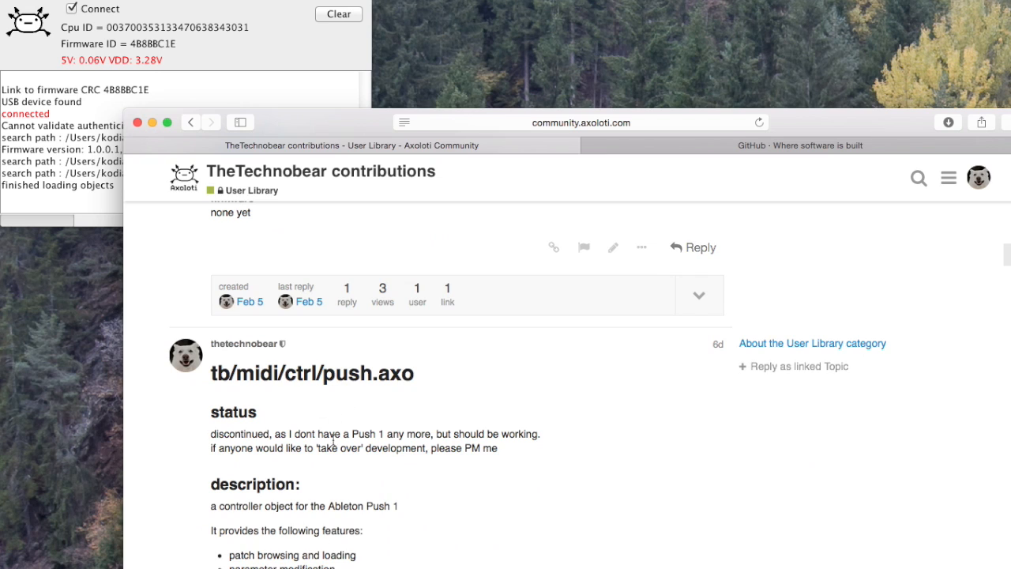
scroll(379, 410, "up", 5)
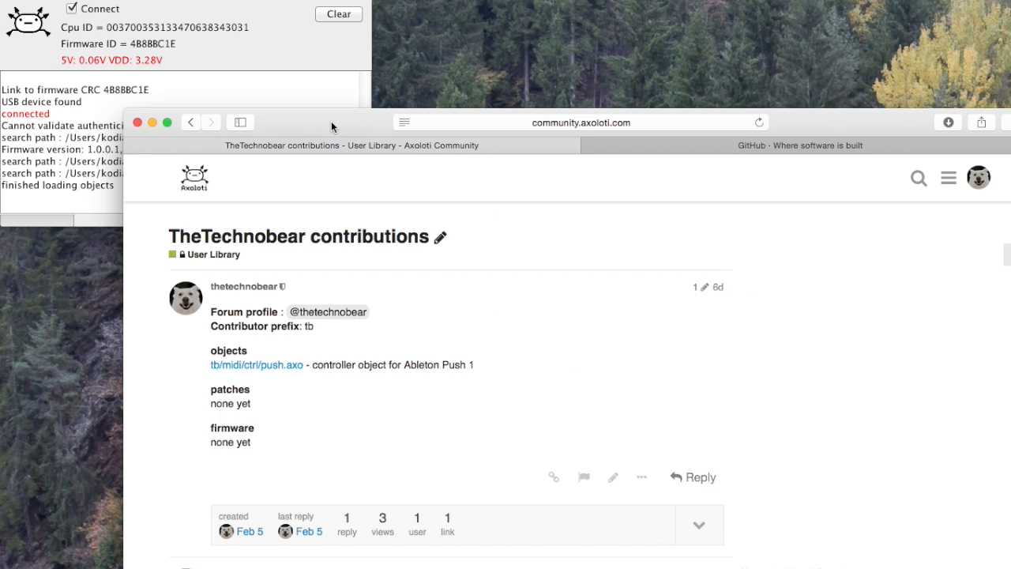
left_click_drag(331, 125, 322, 158)
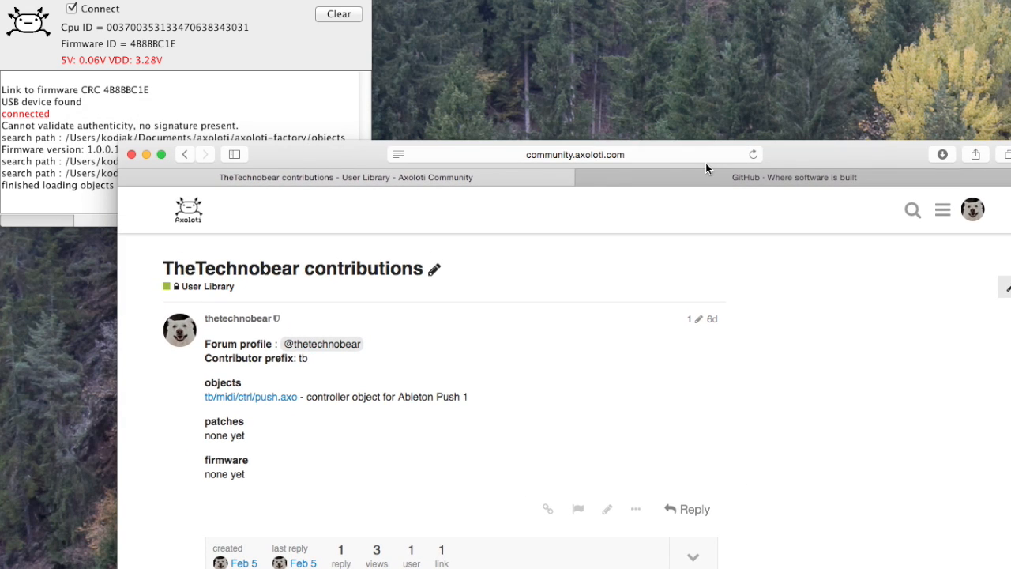
Sign in to GitHub with the saved account credentials
left_click(713, 183)
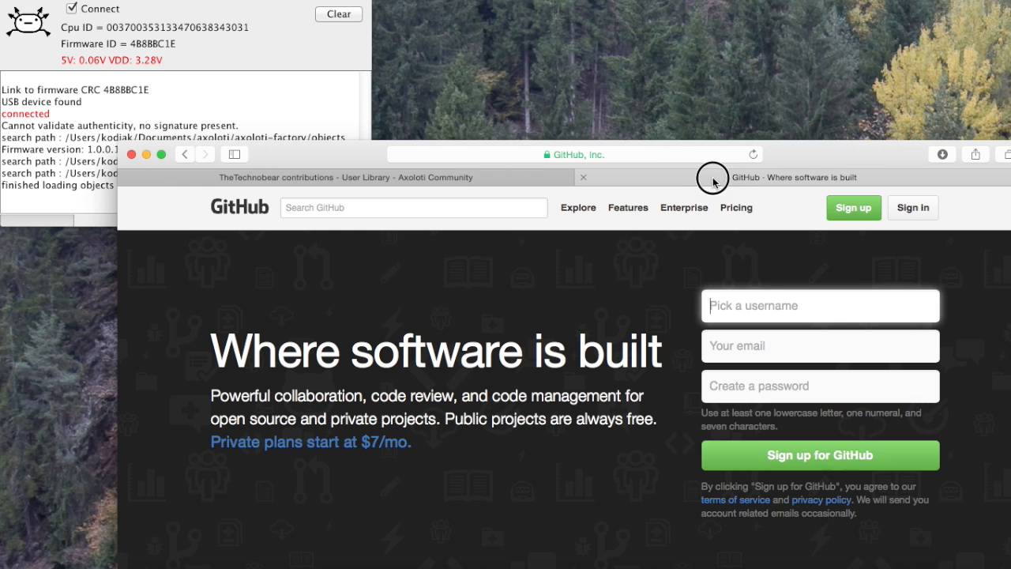
left_click_drag(849, 155, 780, 152)
left_click(607, 152)
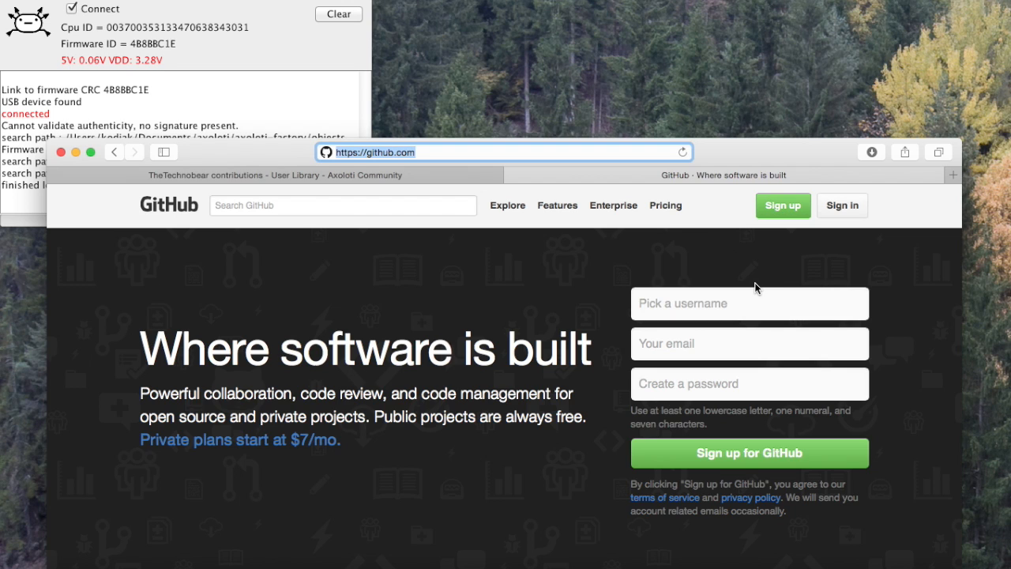
scroll(522, 278, "up", 2)
left_click(853, 212)
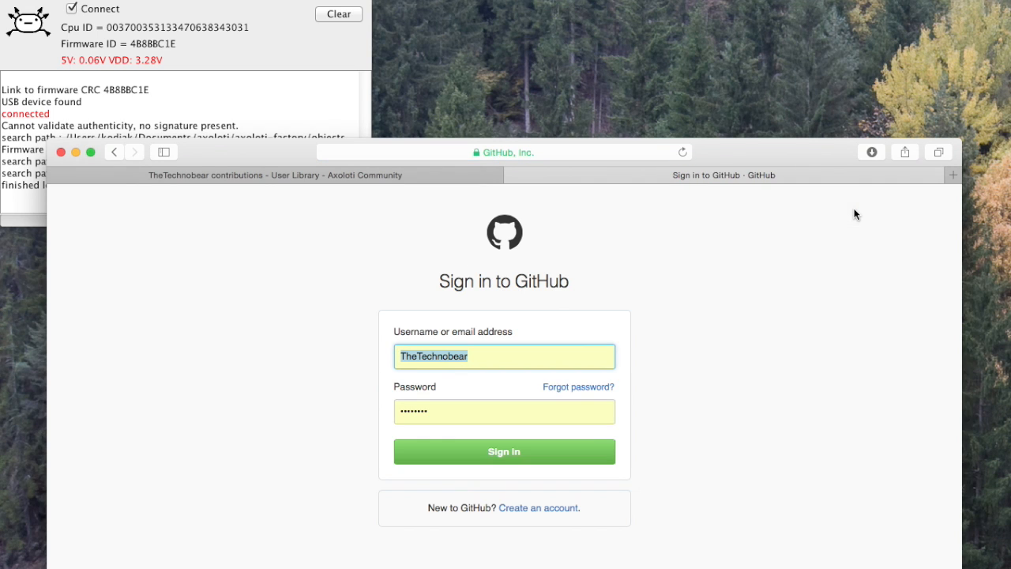
left_click(537, 445)
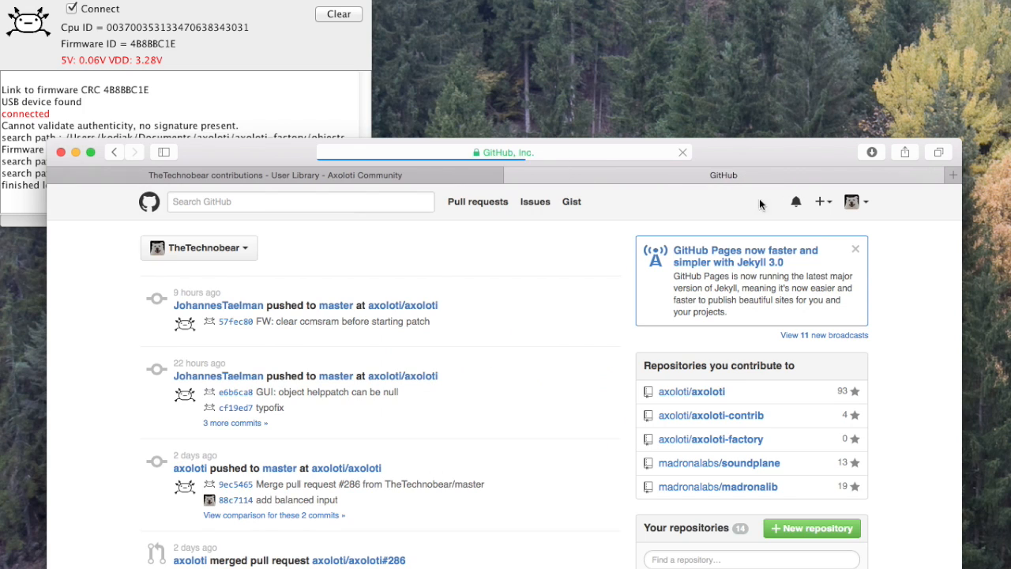
left_click_drag(755, 152, 840, 160)
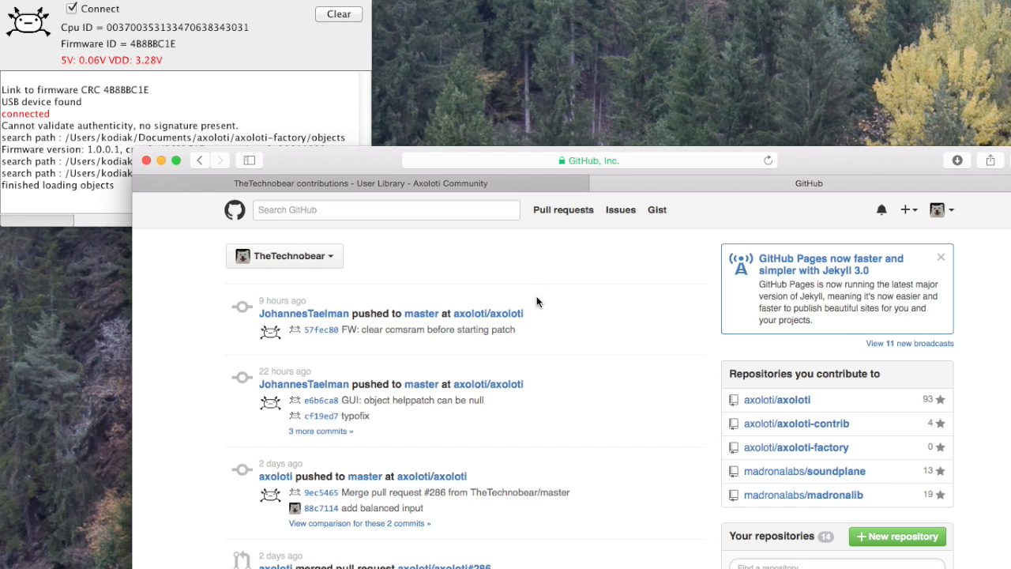
Return to the contributions topic on the Axoloti Community site and review the contributor prefix and the listed objects
left_click(424, 186)
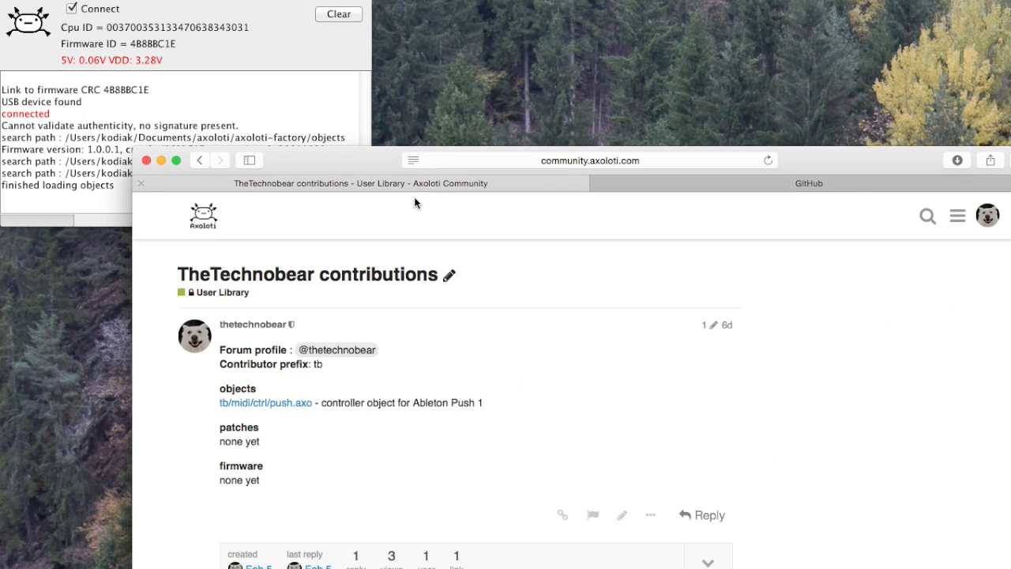
left_click_drag(307, 161, 269, 114)
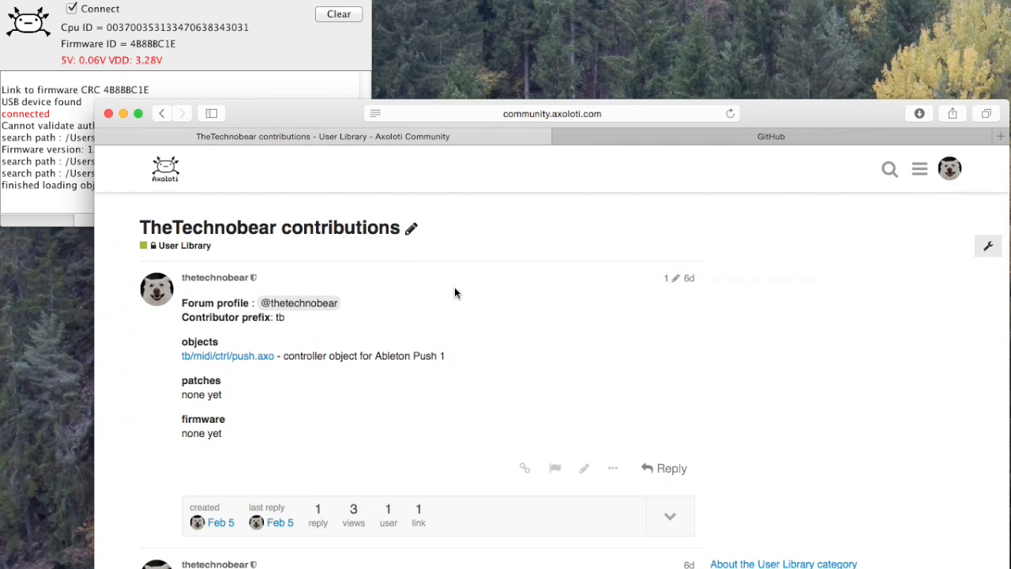
mouse_move(456, 288)
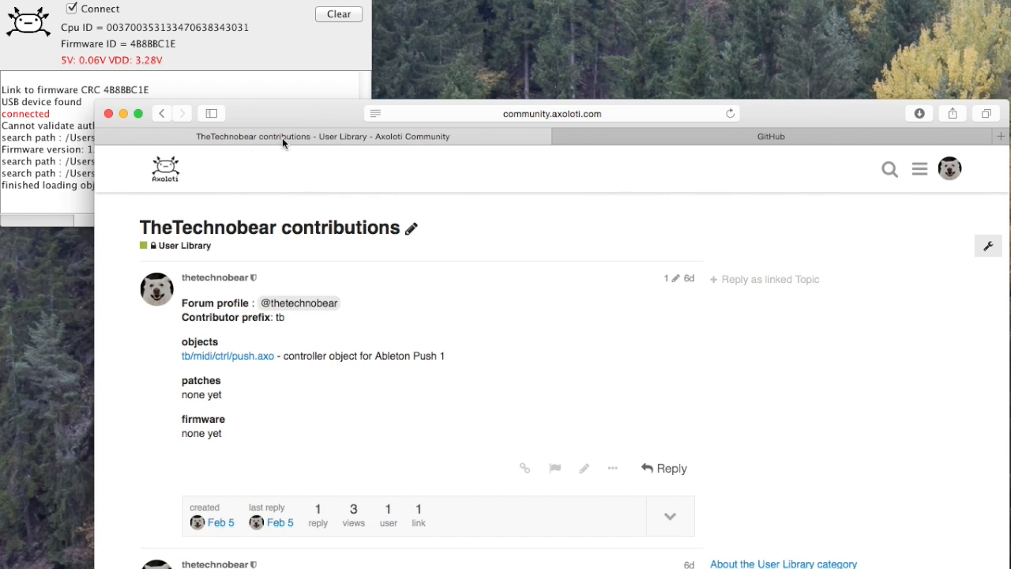
Switch to Axoloti and, in a temporary new patch, browse the object selector's community library down to tb > midi
double_click(288, 115)
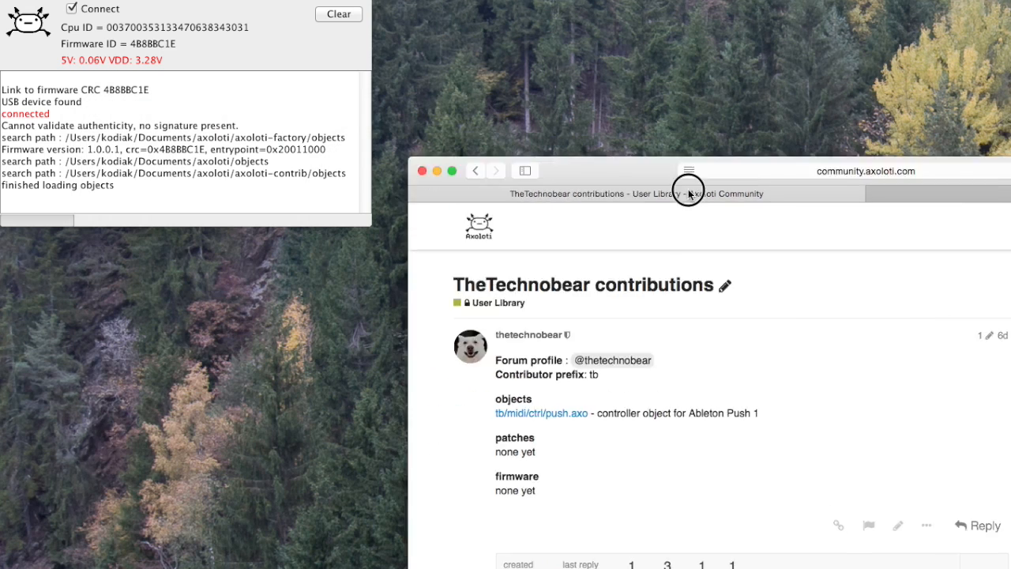
left_click(93, 0)
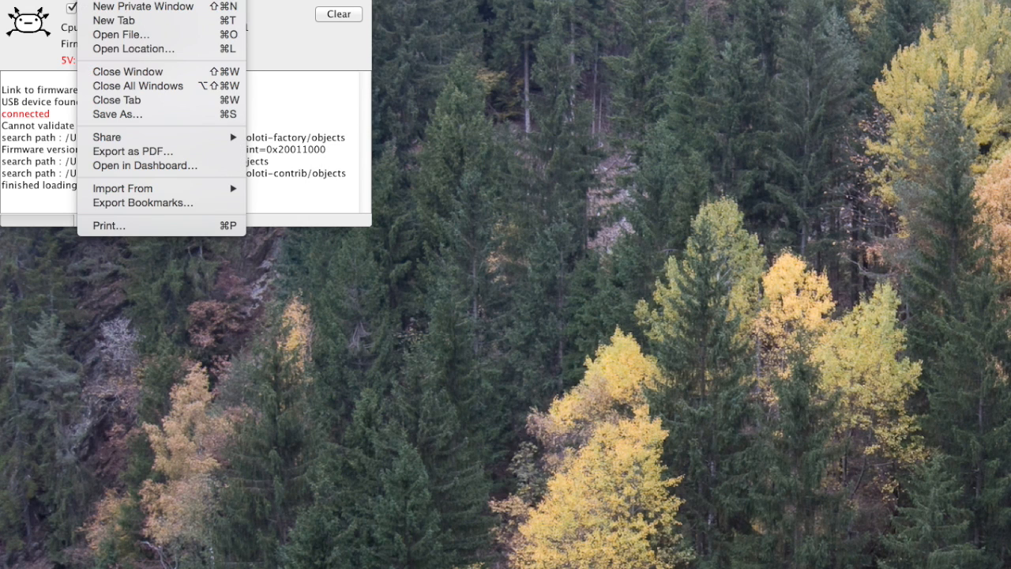
left_click(64, 6)
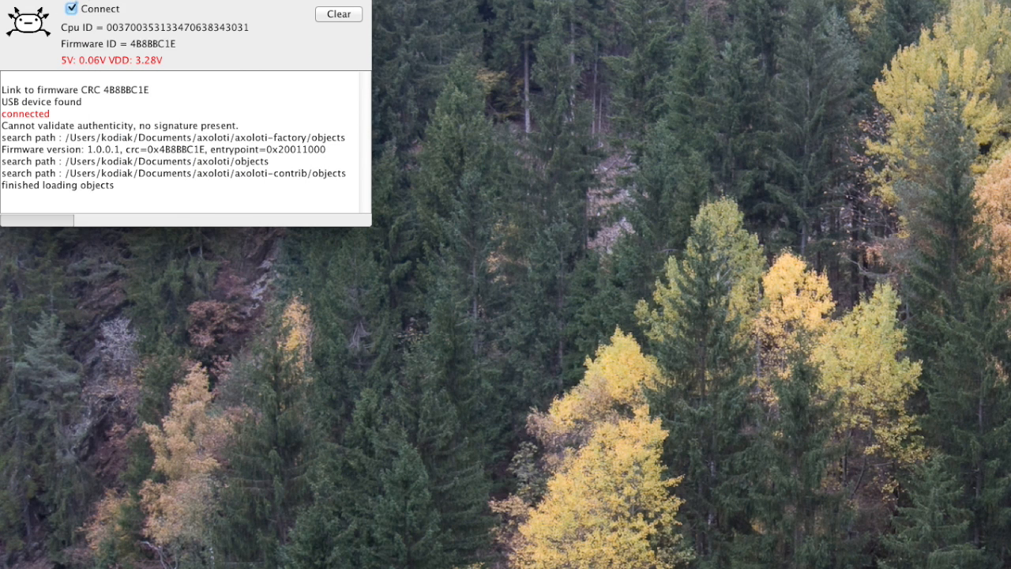
left_click(99, 0)
left_click(111, 1)
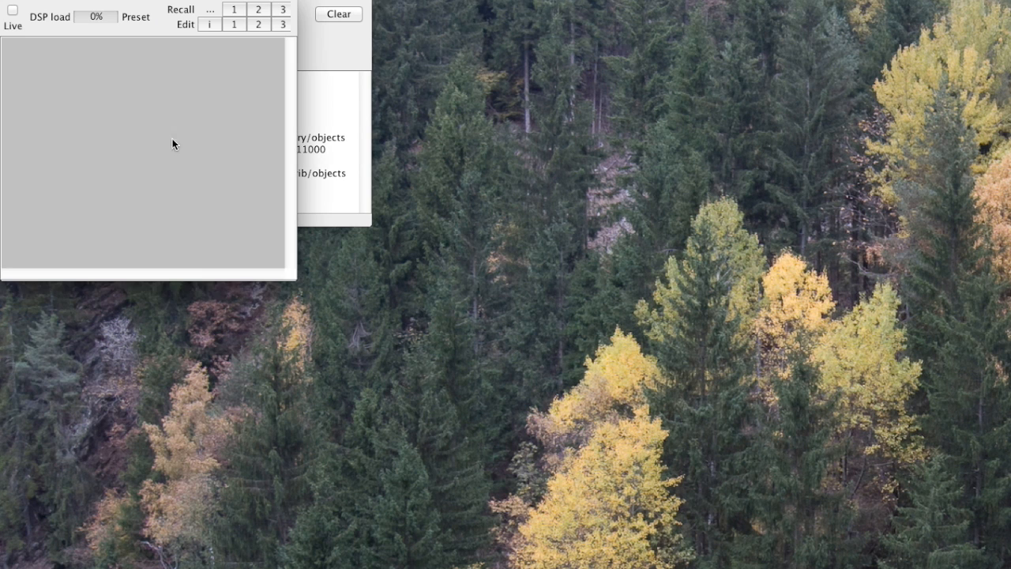
double_click(98, 152)
left_click(106, 251)
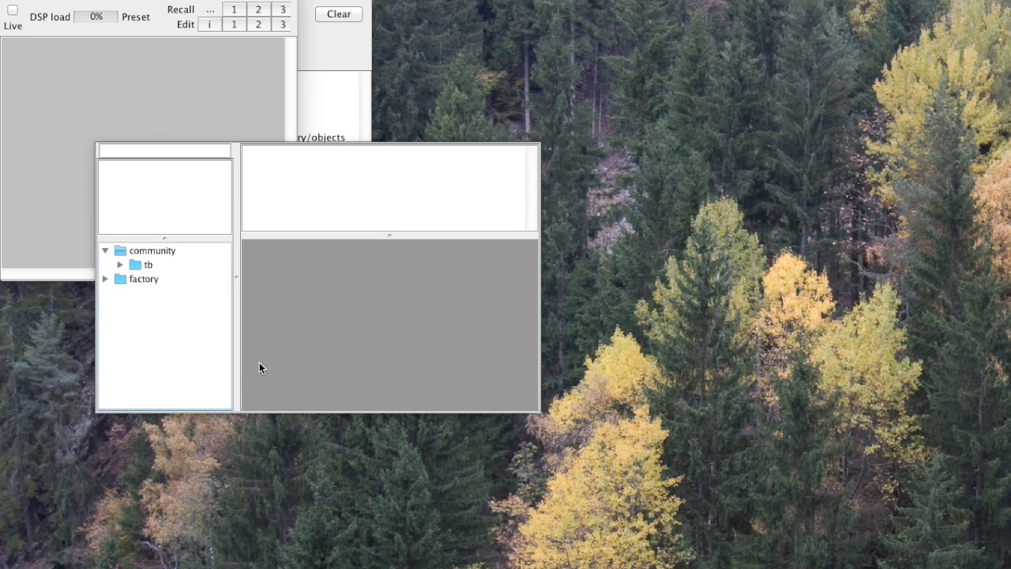
left_click_drag(237, 282, 317, 275)
left_click(120, 265)
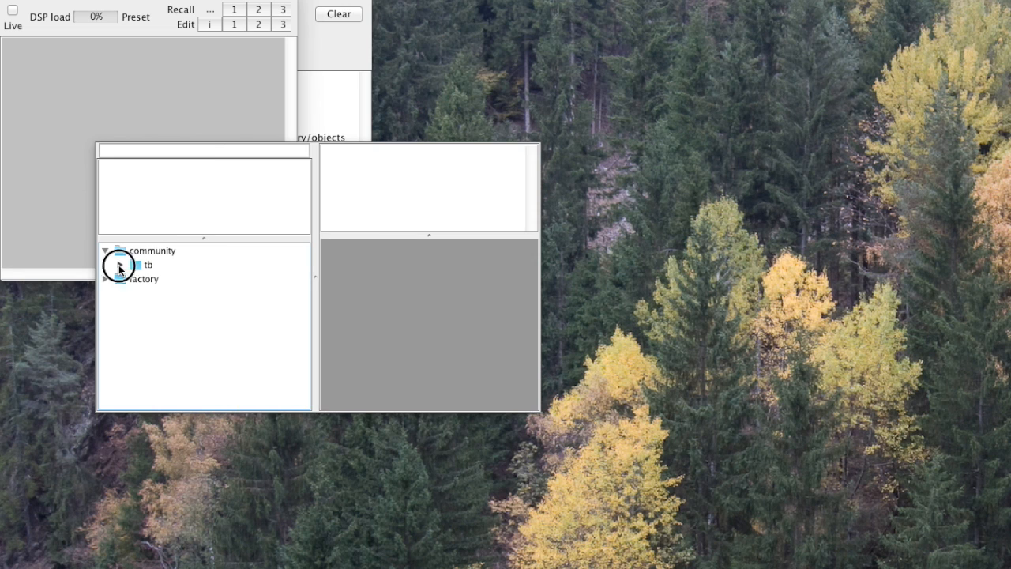
left_click(134, 279)
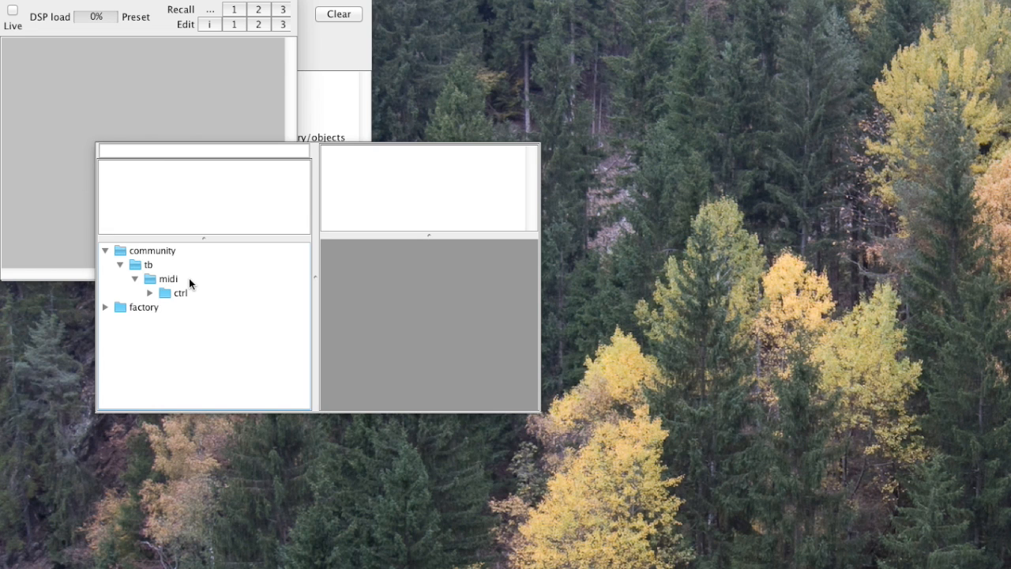
key("Escape")
left_click(10, 0)
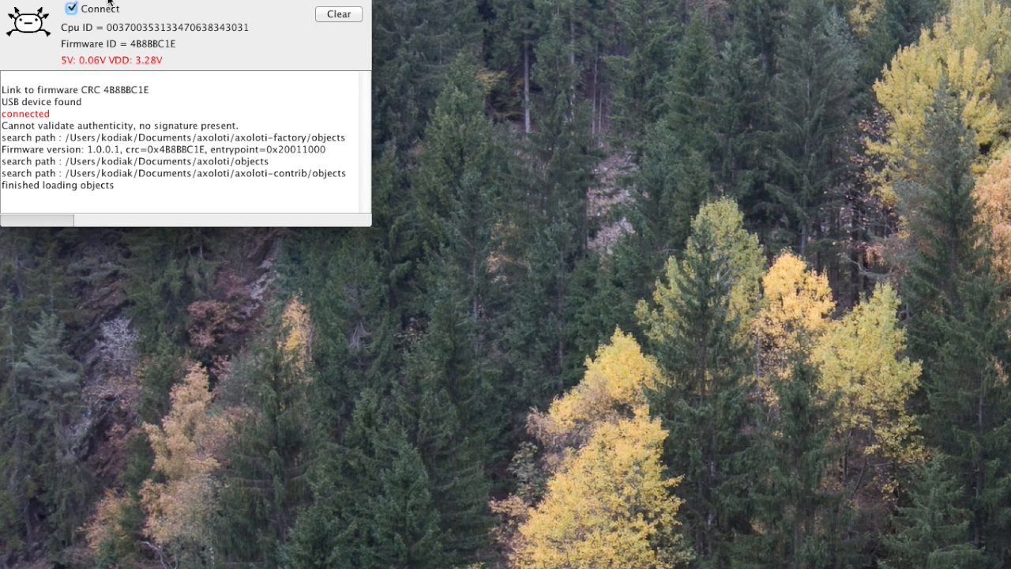
Open the community git library's settings for editing from the Axoloti preferences
left_click(94, 0)
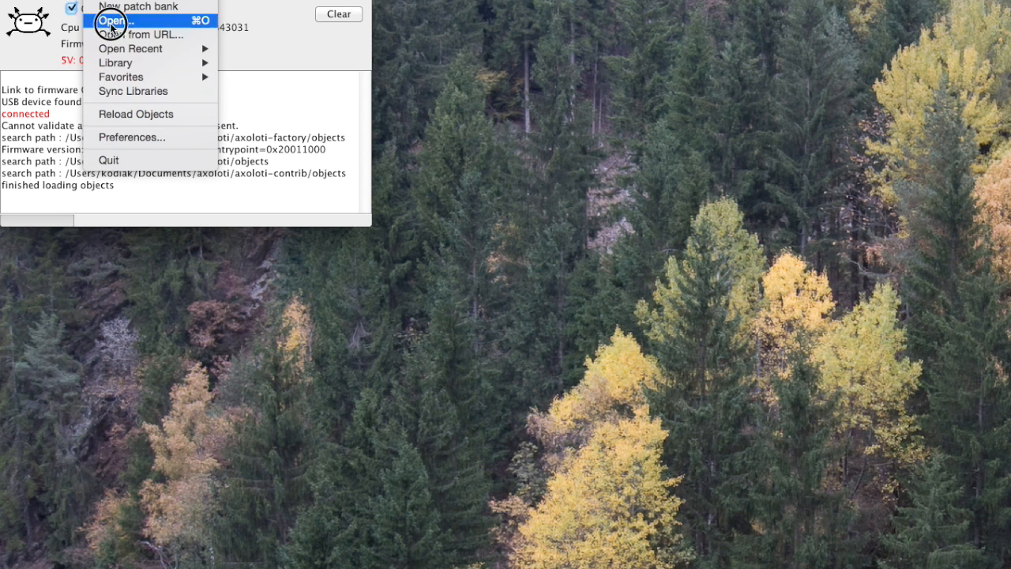
left_click(130, 137)
left_click_drag(103, 0, 258, 82)
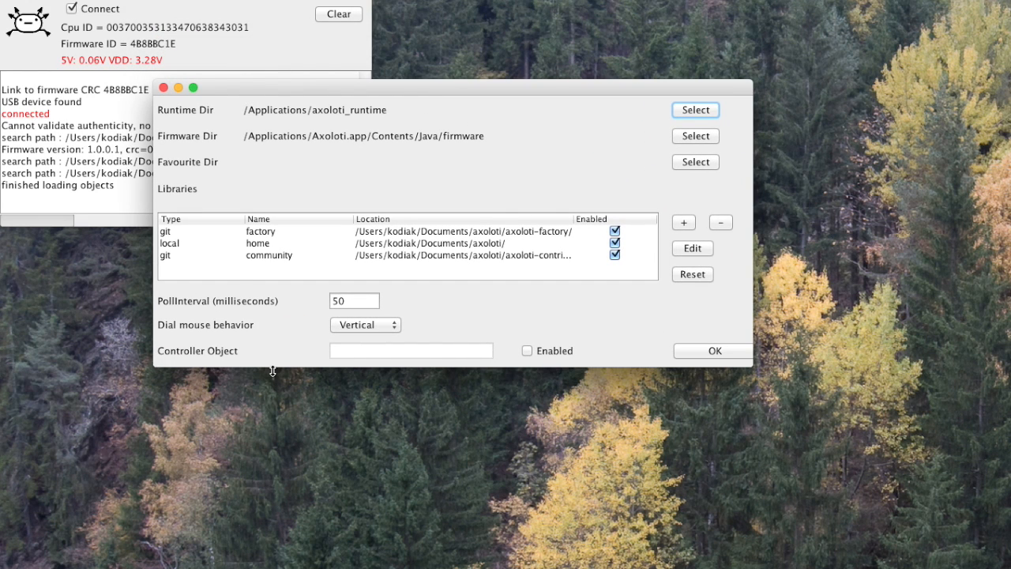
left_click(307, 256)
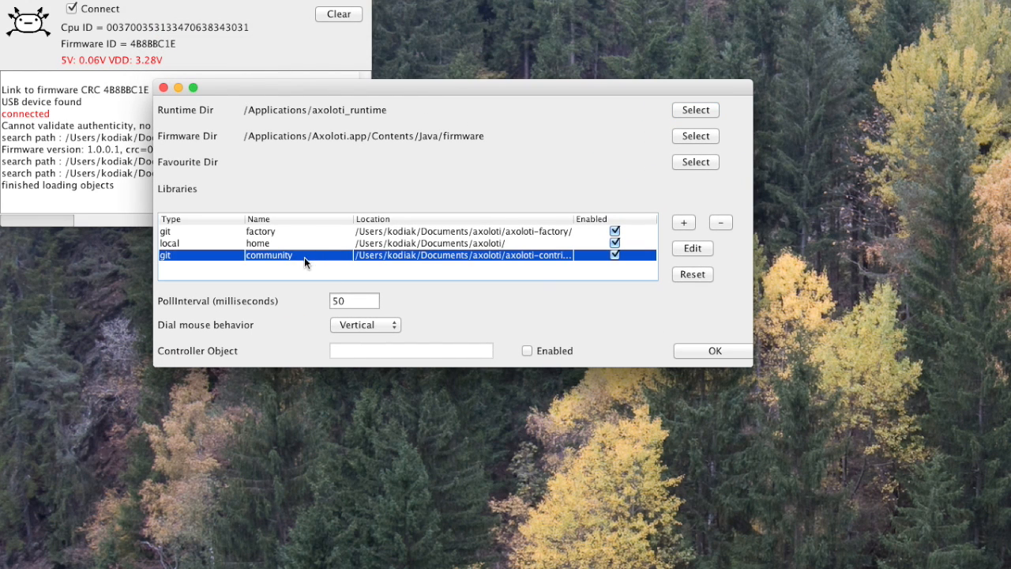
left_click(701, 250)
left_click_drag(141, 2, 273, 41)
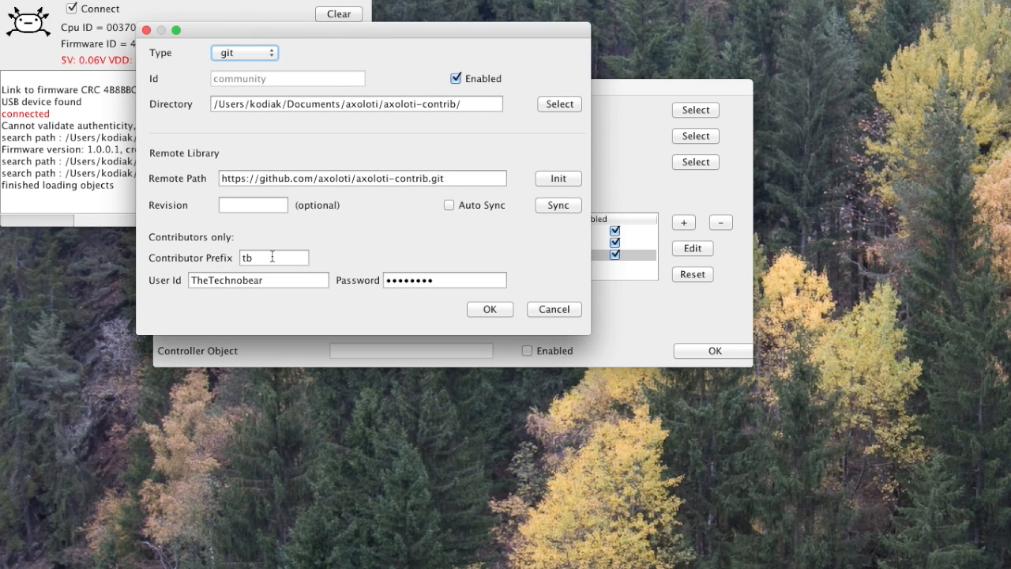
Check the community library's contributor prefix and user ID, and re-enter the account password
double_click(272, 258)
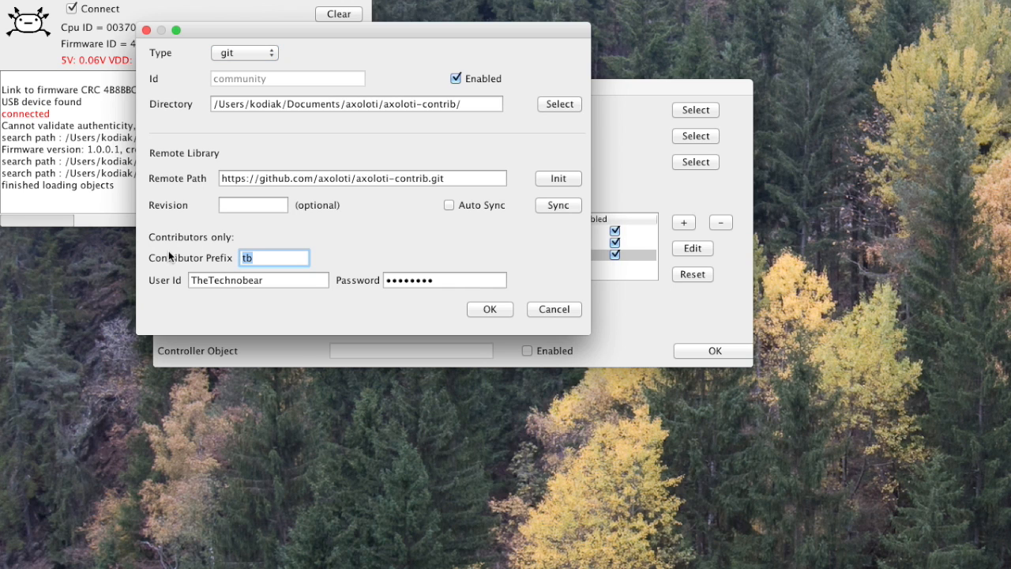
left_click(287, 282)
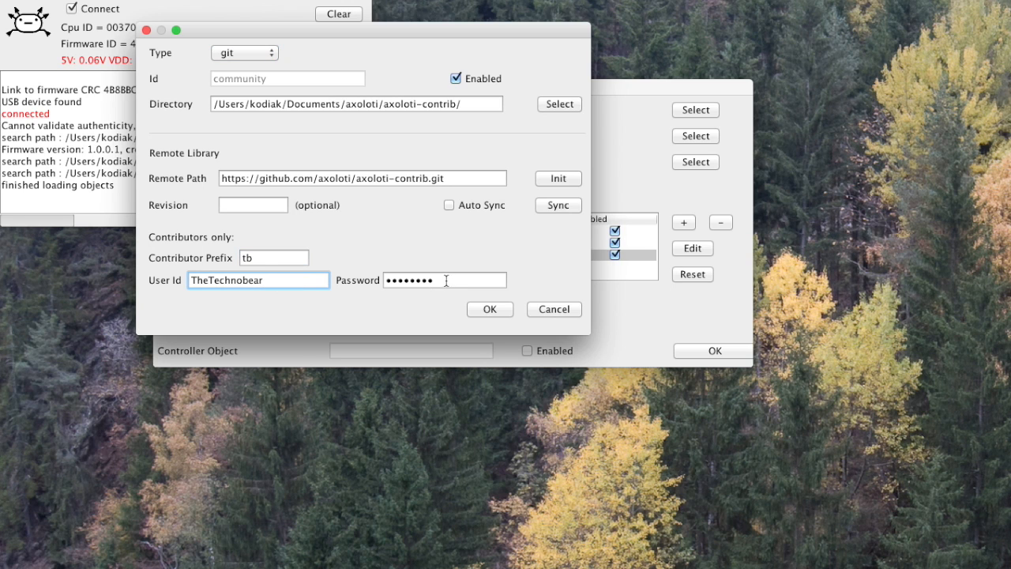
left_click_drag(447, 281, 250, 278)
type("••••••••")
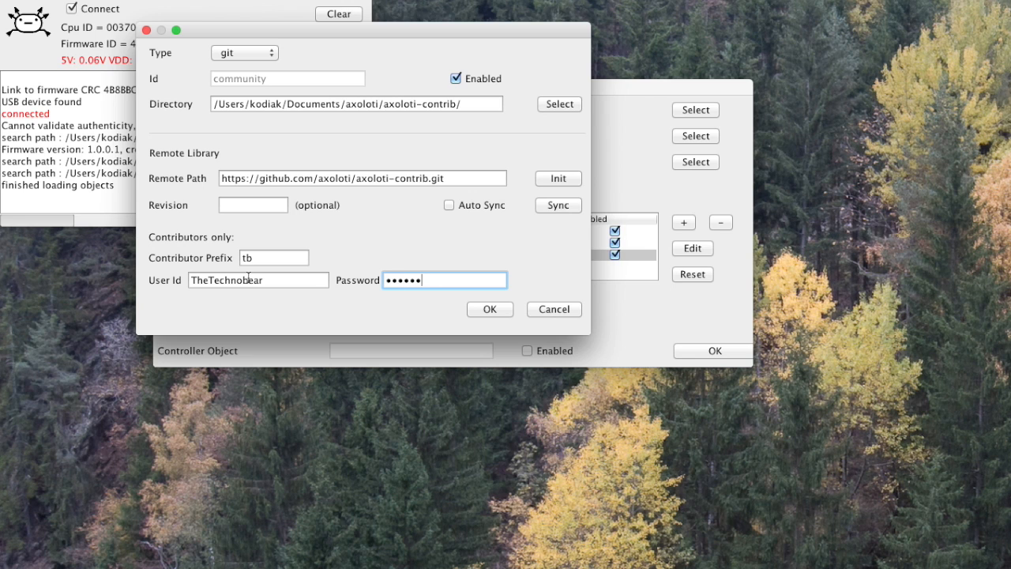
key("Tab")
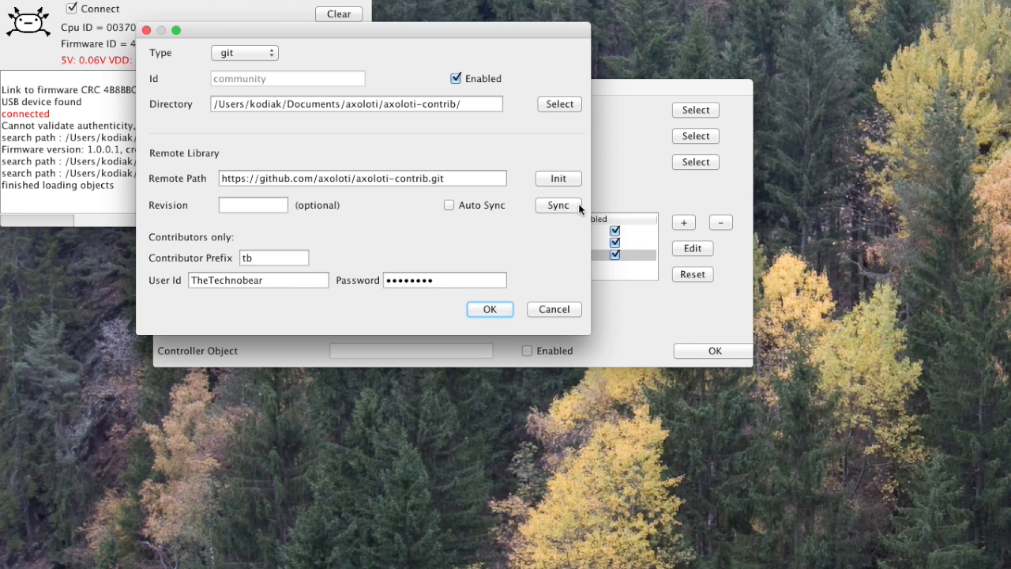
Initialise the community library from its remote path, allowing deletion of the existing directory, and save the library settings and preferences
left_click(565, 184)
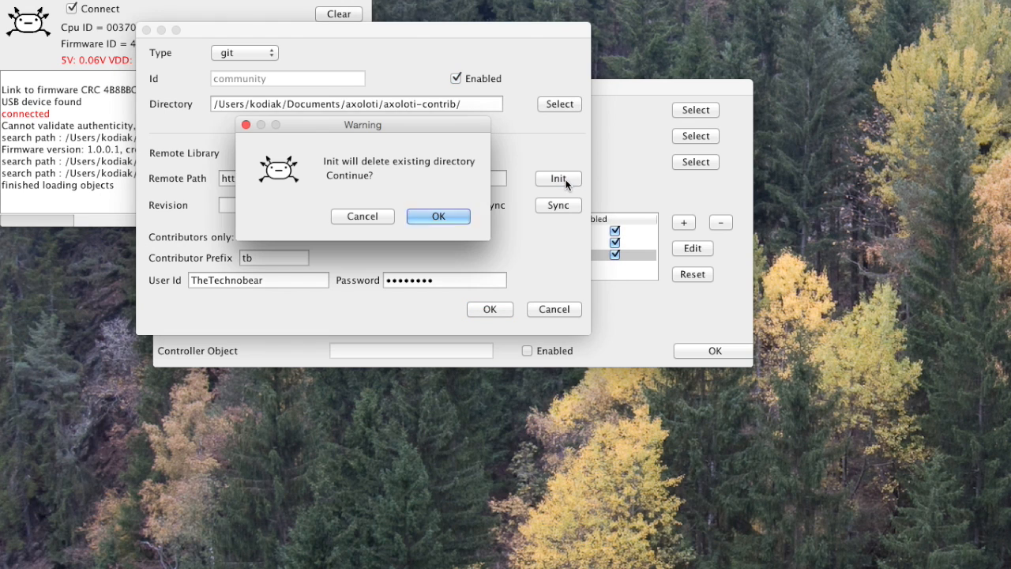
left_click(434, 221)
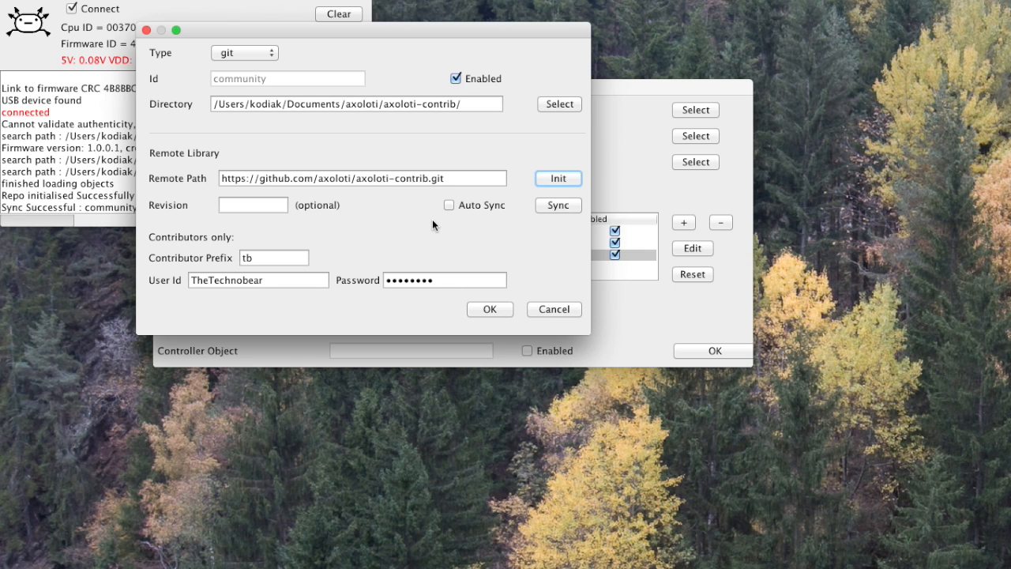
left_click(489, 310)
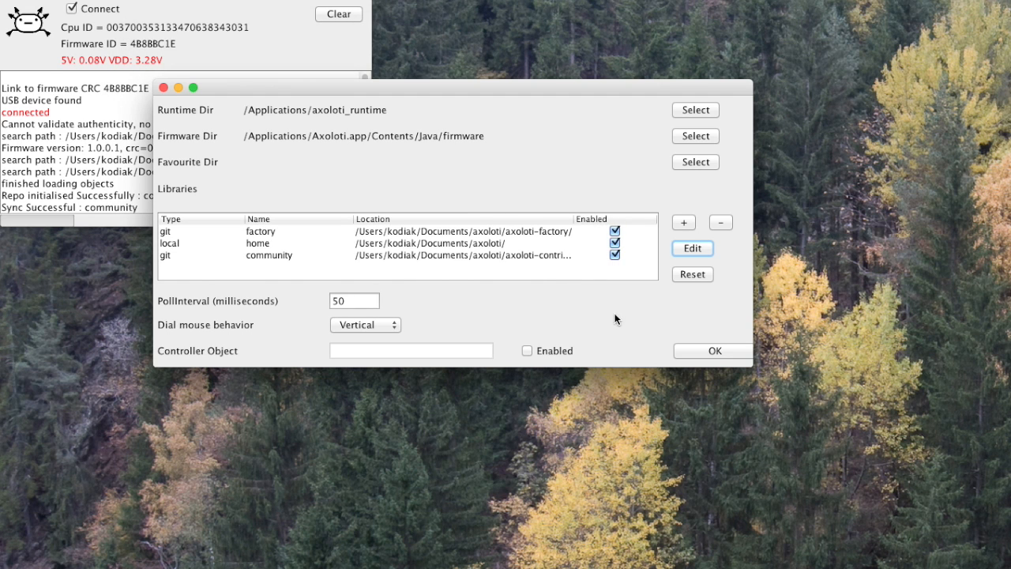
left_click(702, 351)
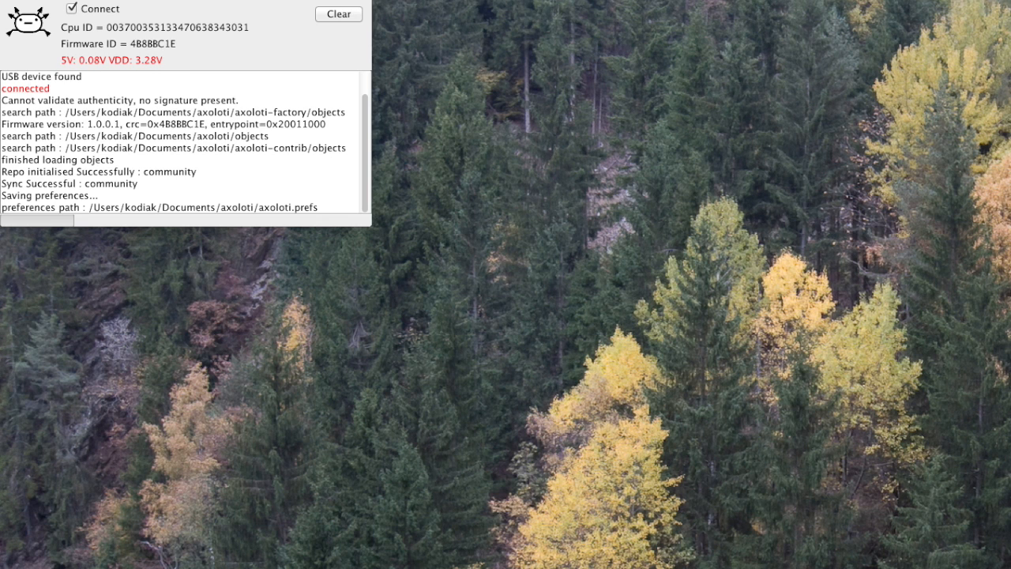
Switch to Finder and open the script folder inside the objects folder
key("super+Tab")
left_click_drag(873, 143, 189, 354)
left_click(554, 382)
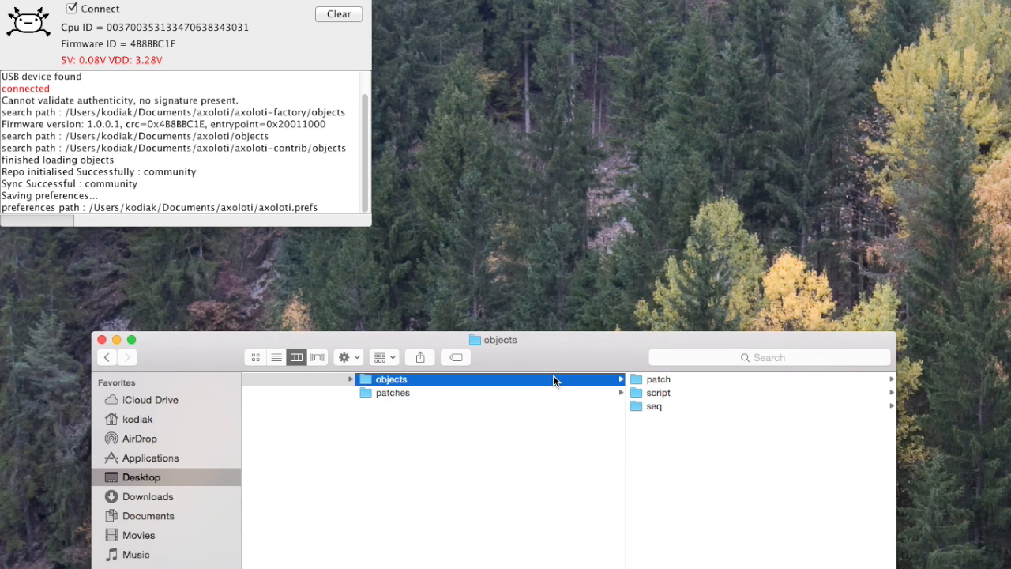
left_click(714, 393)
left_click_drag(599, 349, 544, 352)
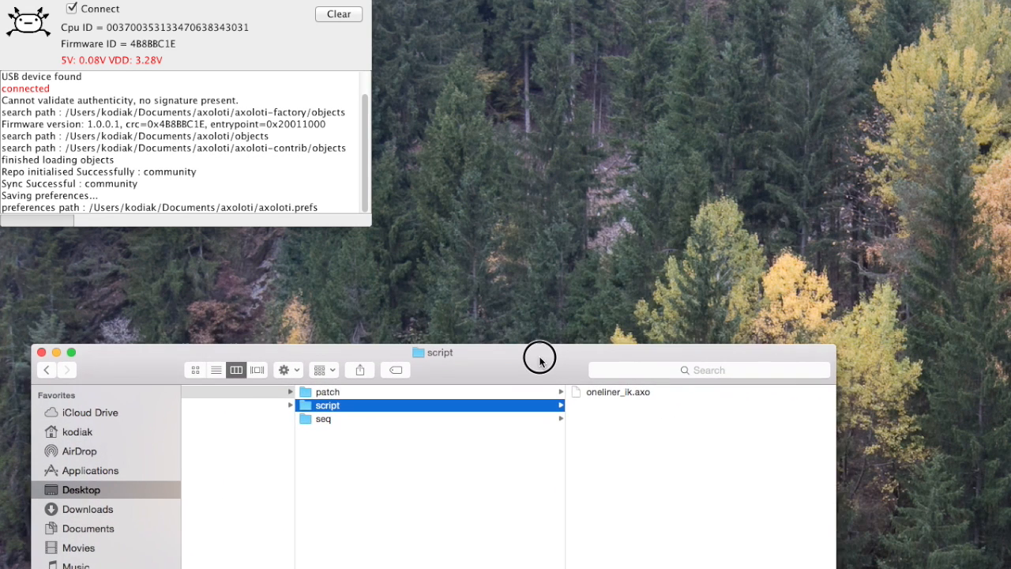
scroll(417, 412, "left", 3)
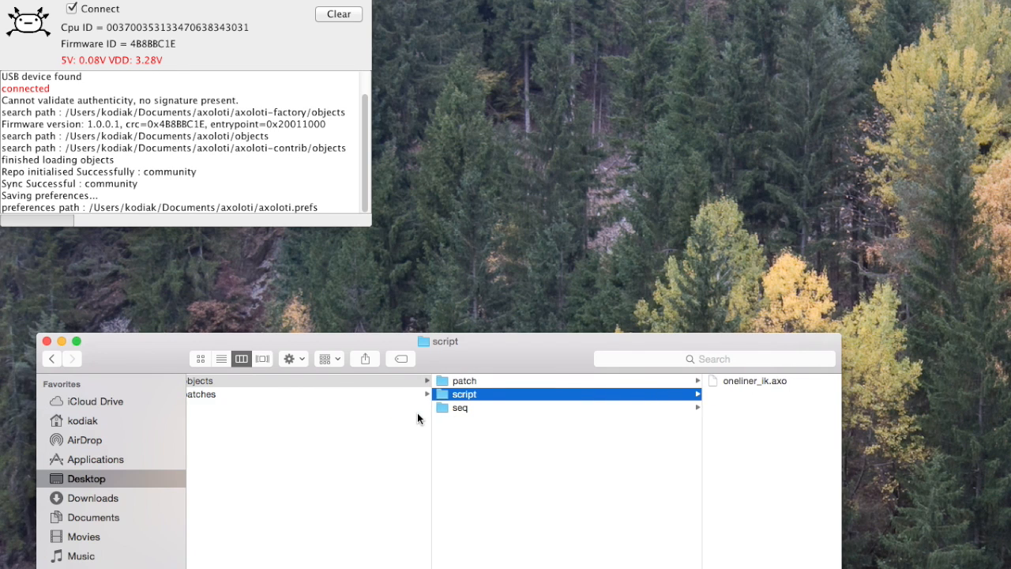
scroll(418, 418, "right", 2)
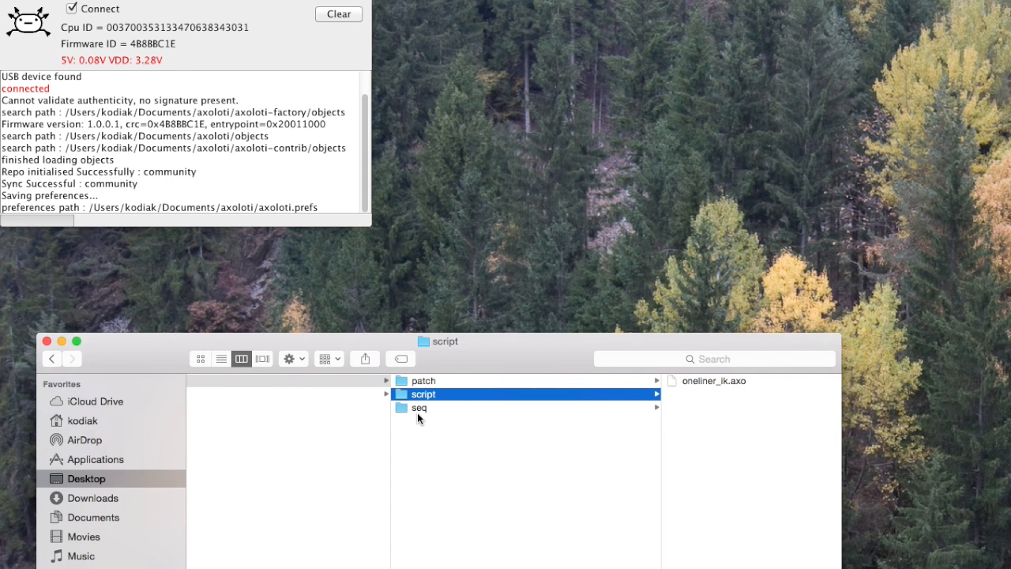
scroll(417, 414, "left", 3)
scroll(418, 414, "right", 3)
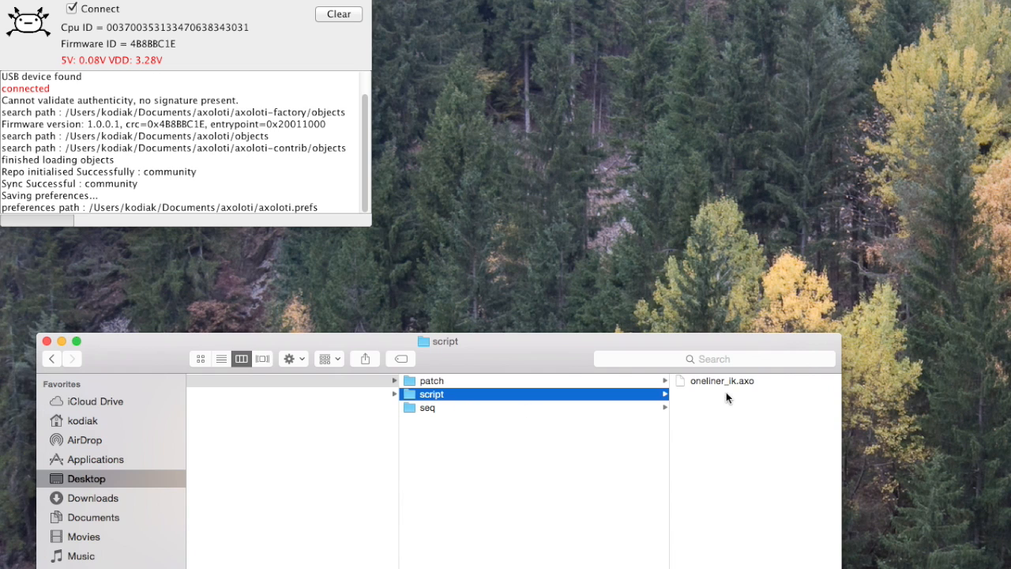
scroll(463, 425, "left", 3)
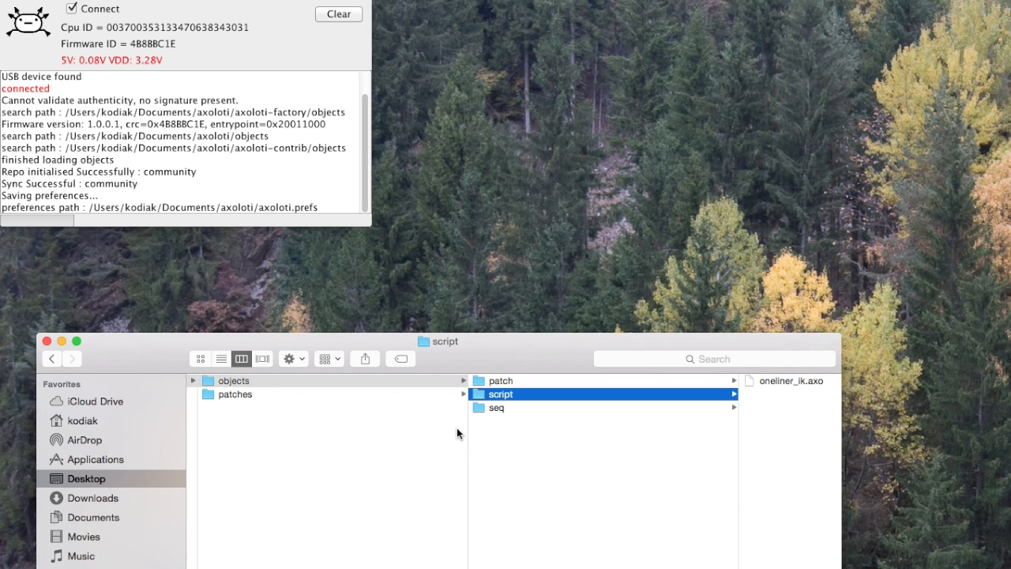
Open a second Finder window beside the first and browse to the tb folder in Documents/axoloti/axoloti-contrib/objects
left_click_drag(524, 349, 508, 365)
left_click_drag(508, 443, 512, 494)
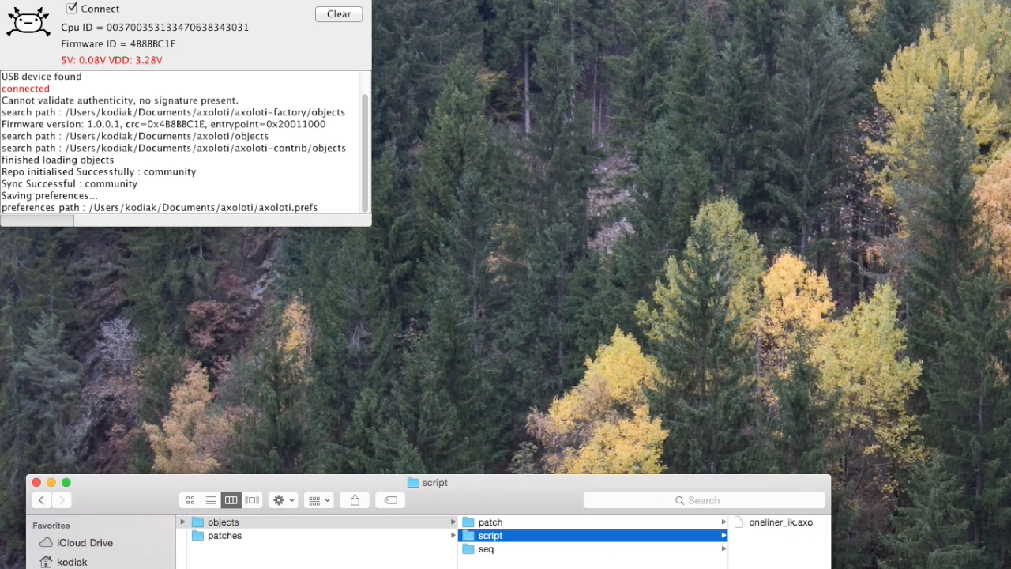
key("super+n")
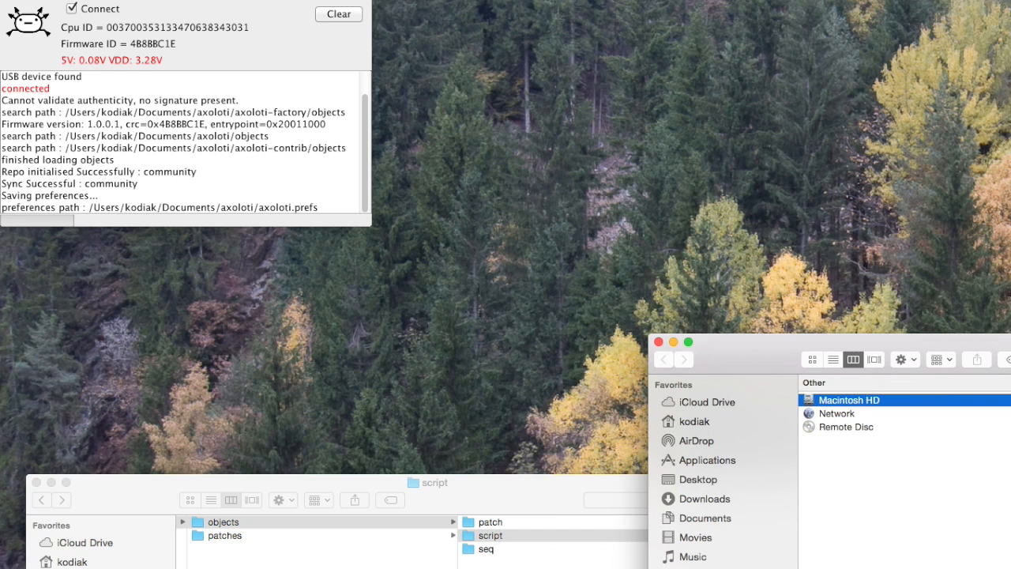
left_click_drag(1004, 342, 430, 284)
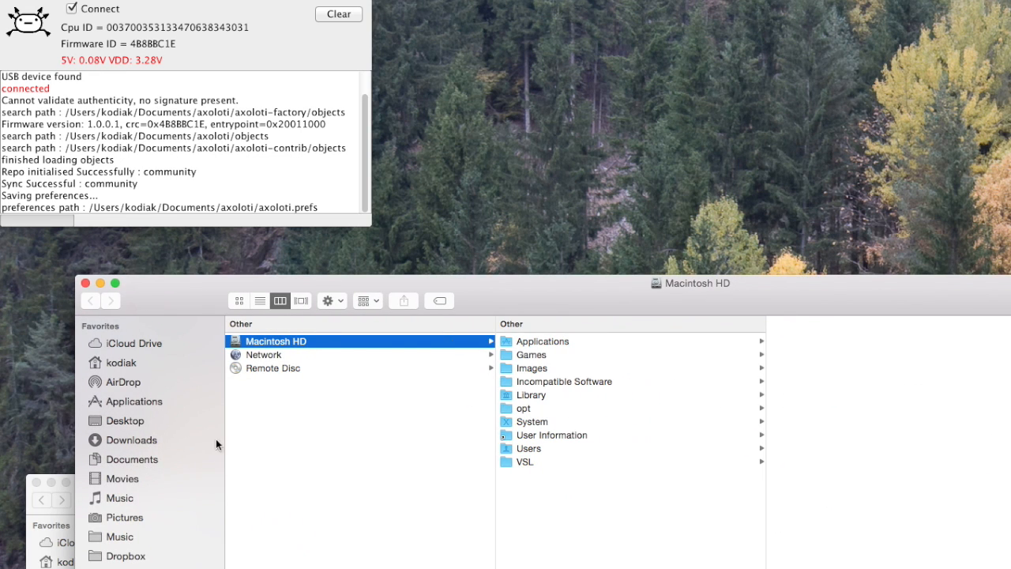
left_click(144, 465)
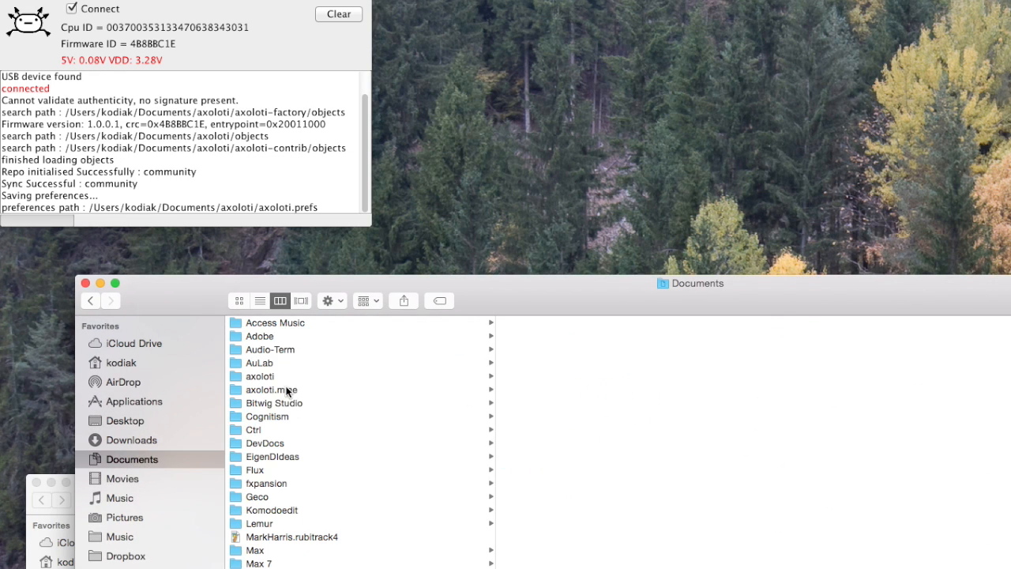
left_click(286, 377)
left_click(607, 323)
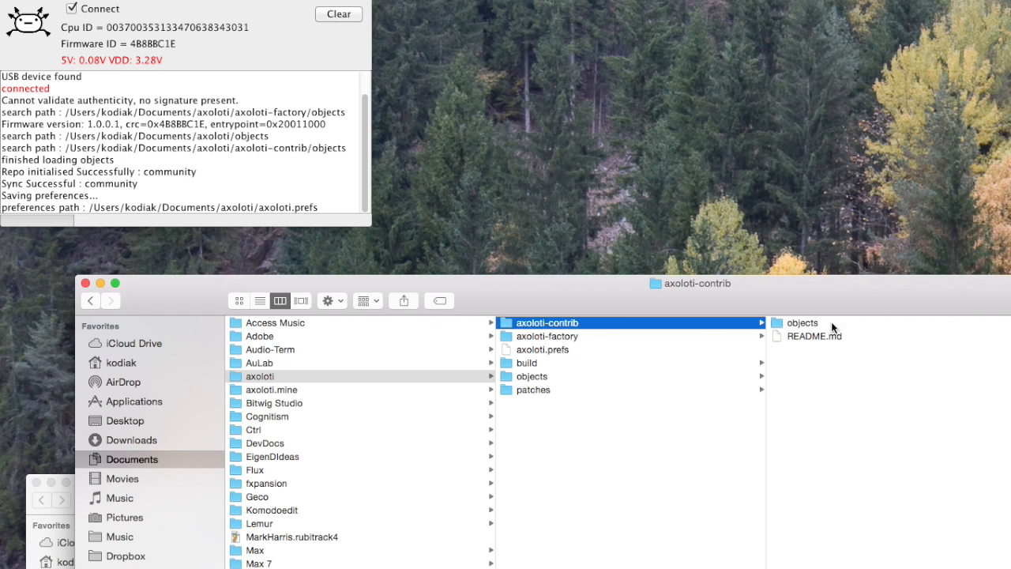
left_click(832, 322)
left_click_drag(828, 307, 524, 319)
left_click(761, 340)
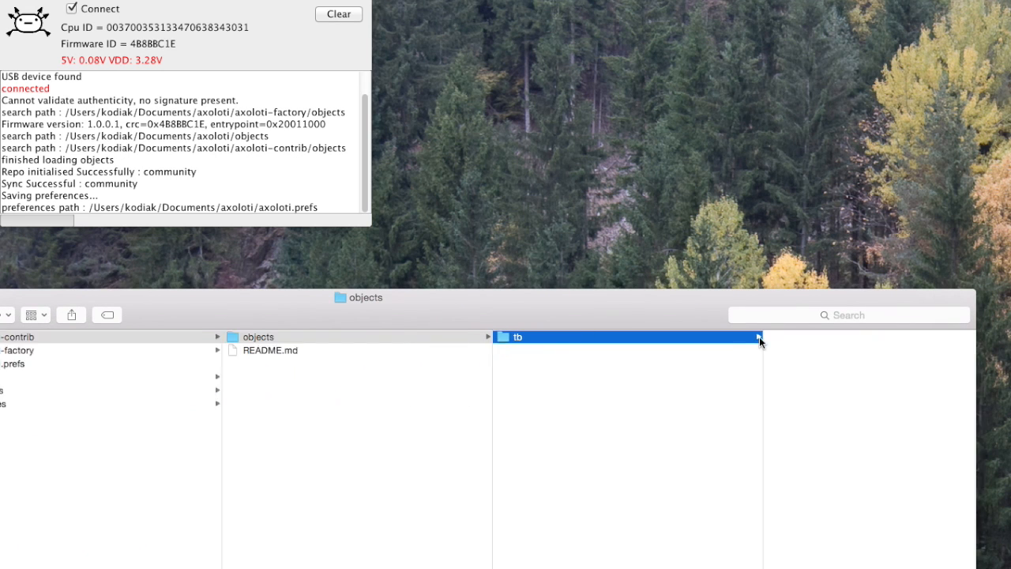
left_click_drag(624, 316, 284, 304)
left_click(588, 393)
Copy the script folder from the first Finder window and paste it into the community library's tb folder
left_click_drag(655, 486, 717, 515)
scroll(583, 563, "down", 1)
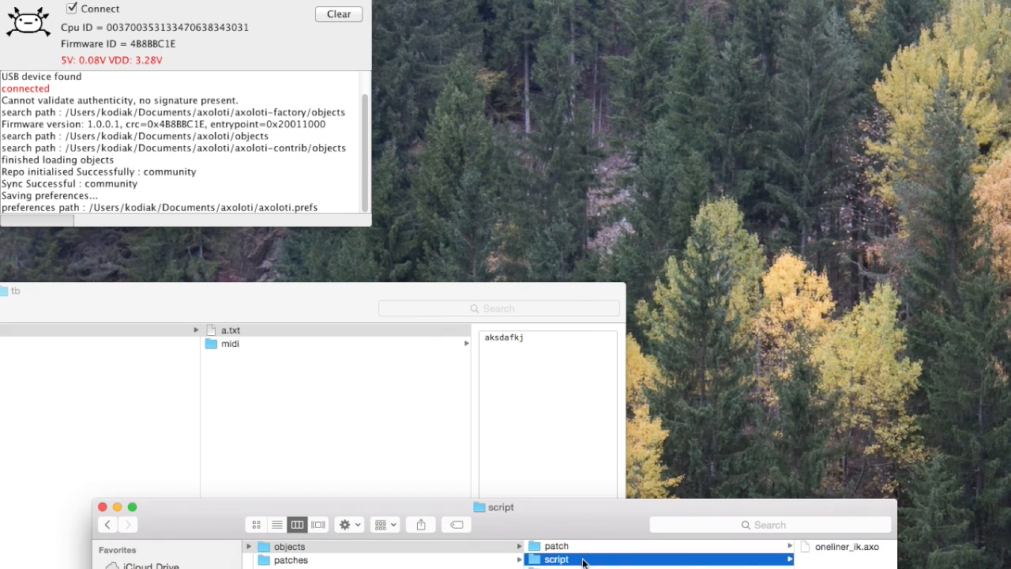
scroll(583, 565, "up", 1)
right_click(572, 563)
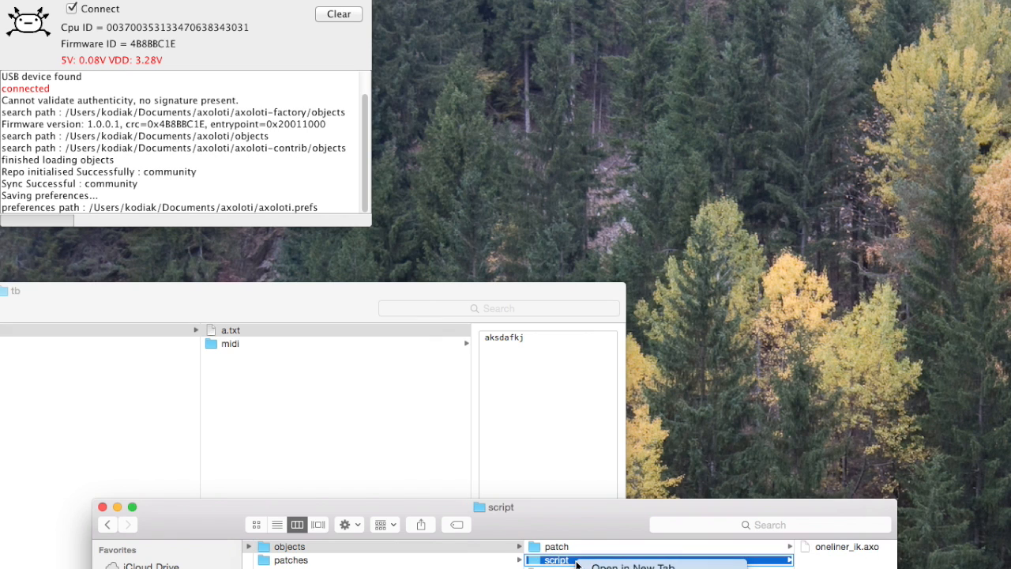
left_click(214, 378)
right_click(247, 379)
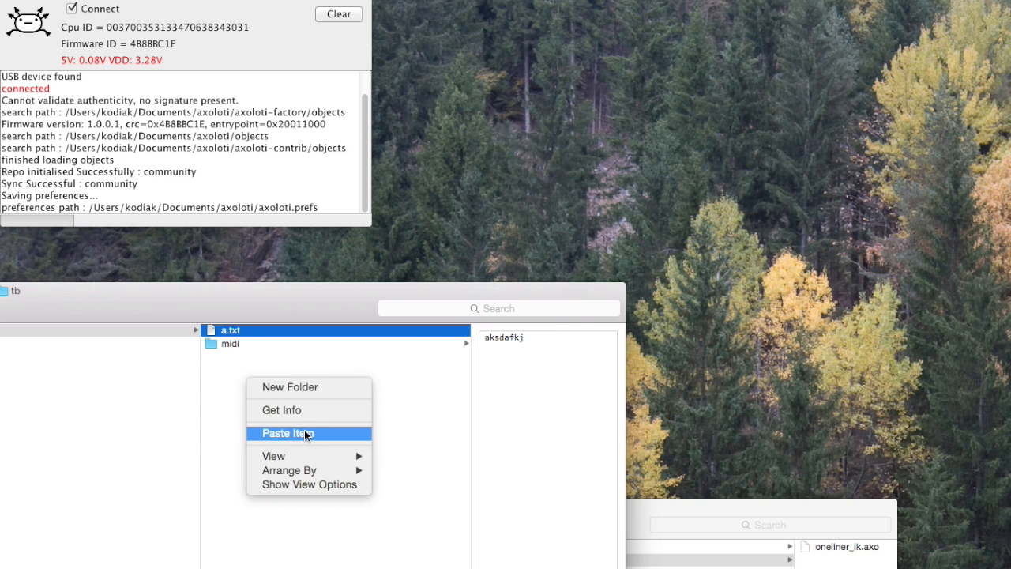
left_click(304, 433)
Close both Finder windows
left_click_drag(642, 505, 879, 441)
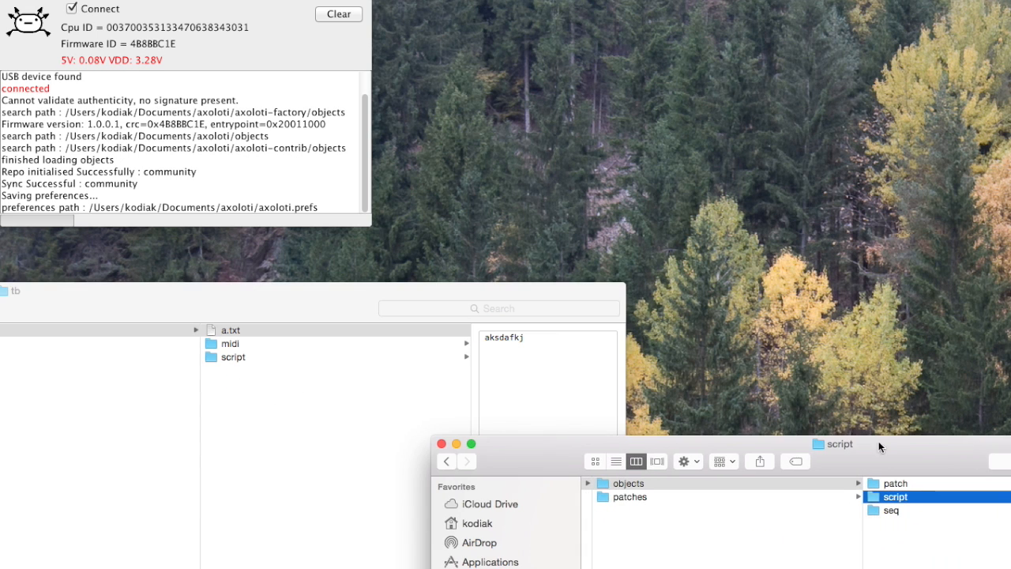
left_click(441, 444)
left_click_drag(158, 300, 1010, 267)
Reload the objects in Axoloti and widen its window so the long log lines can be read
left_click(142, 0)
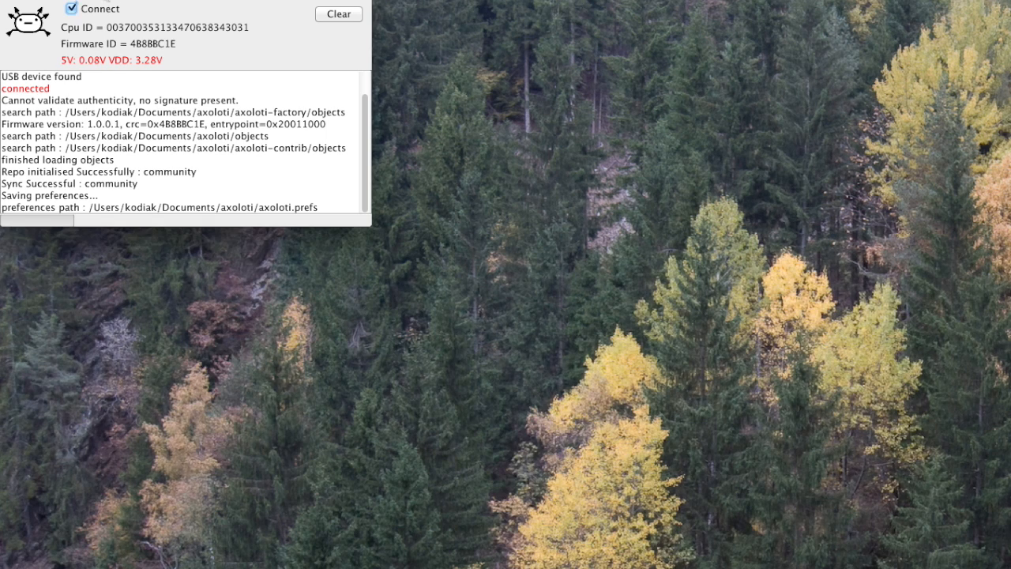
left_click(97, 0)
left_click(130, 115)
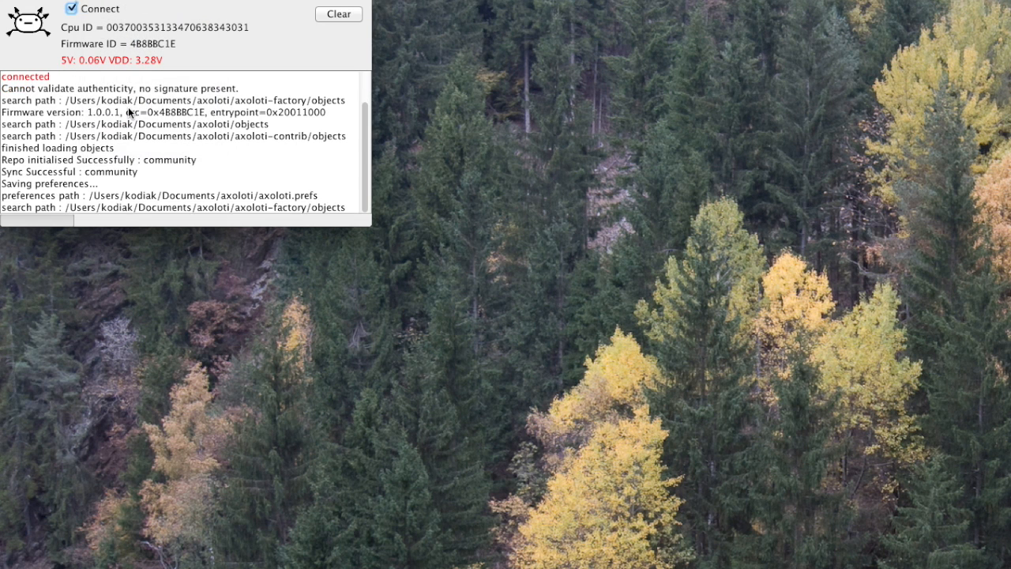
left_click_drag(368, 224, 493, 222)
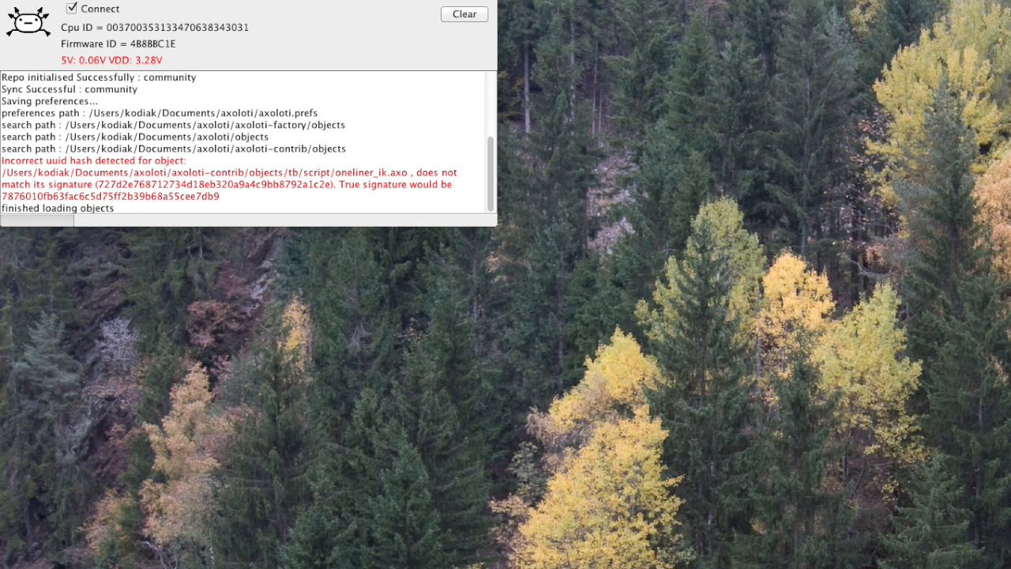
Switch to a Terminal window and place it clear of the Axoloti log
left_click_drag(662, 548, 325, 436)
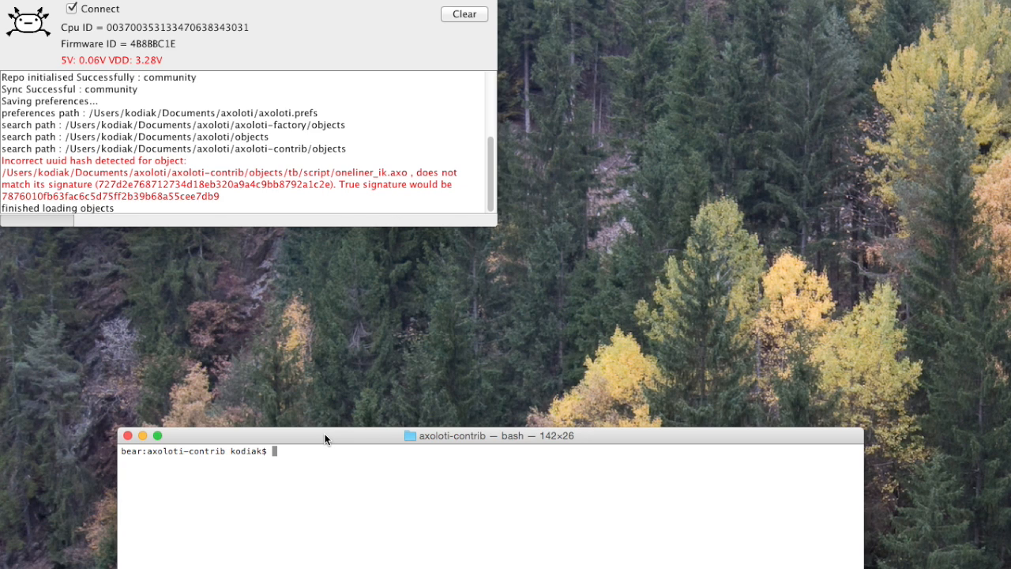
left_click_drag(325, 440, 354, 385)
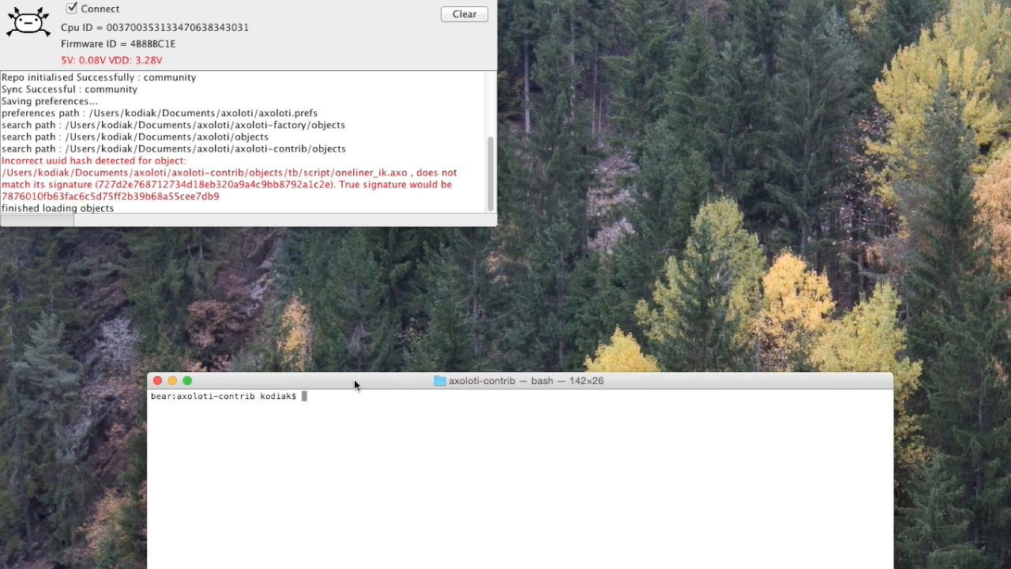
type("vi ")
type("o")
type("bj")
key("Tab")
key("BackSpace")
key("BackSpace")
key("BackSpace")
key("BackSpace")
key("BackSpace")
key("BackSpace")
key("BackSpace")
type("p")
key("Up")
key("Up")
key("Up")
key("Up")
key("Up")
key("Up")
key("Up")
key("Up")
key("Up")
key("Up")
key("ctrl+c")
Change the shell's directory to ~/Documents/axoloti/axoloti-contrib/objects/tb/script/
type("cd ~/Doc")
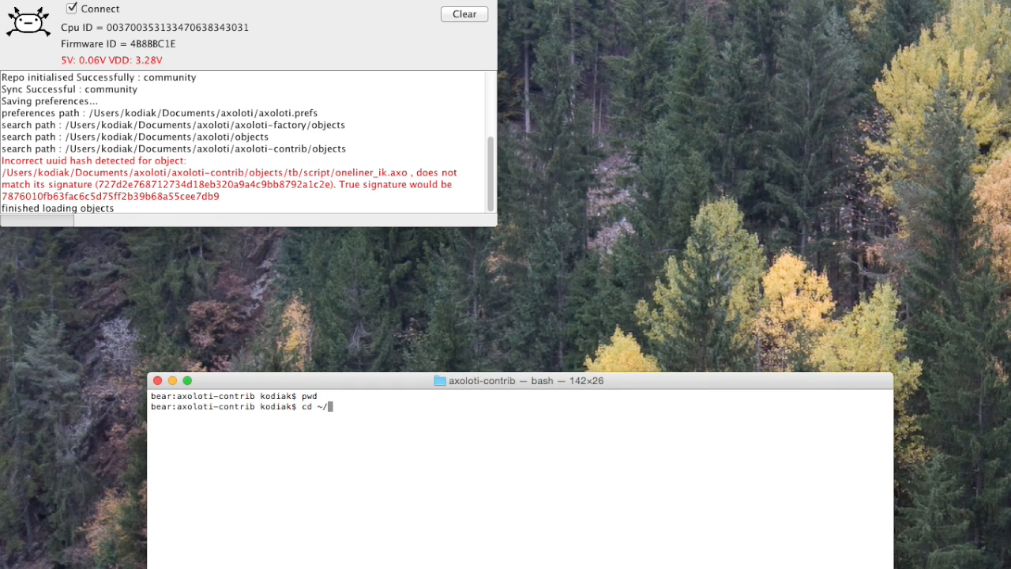
key("Tab")
type("axo")
key("Tab")
key("Tab")
type("/")
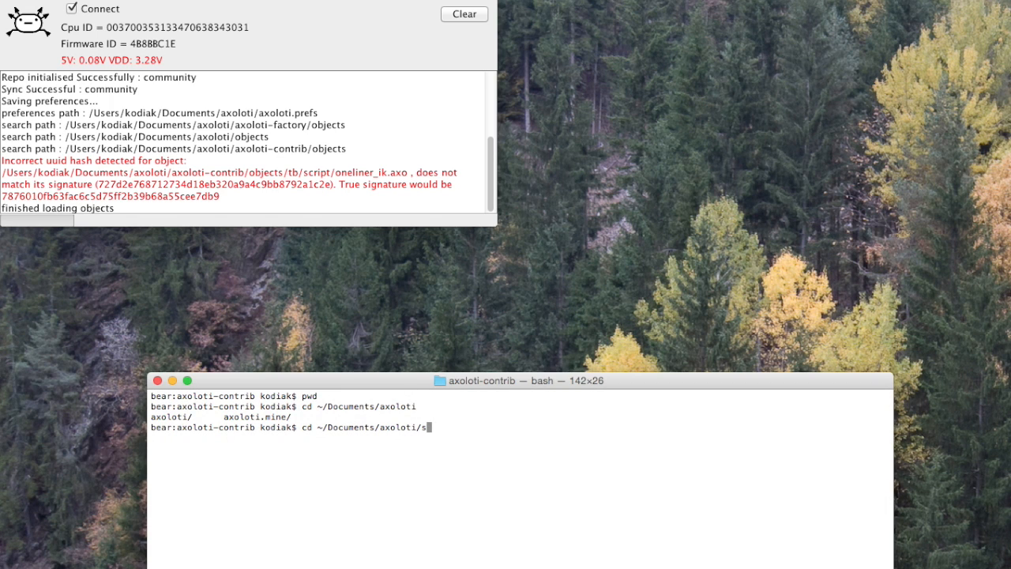
type("axo")
key("Tab")
type("-")
key("Tab")
type("c")
key("Tab")
type("bj")
key("Tab")
key("BackSpace")
key("BackSpace")
type("o")
key("Tab")
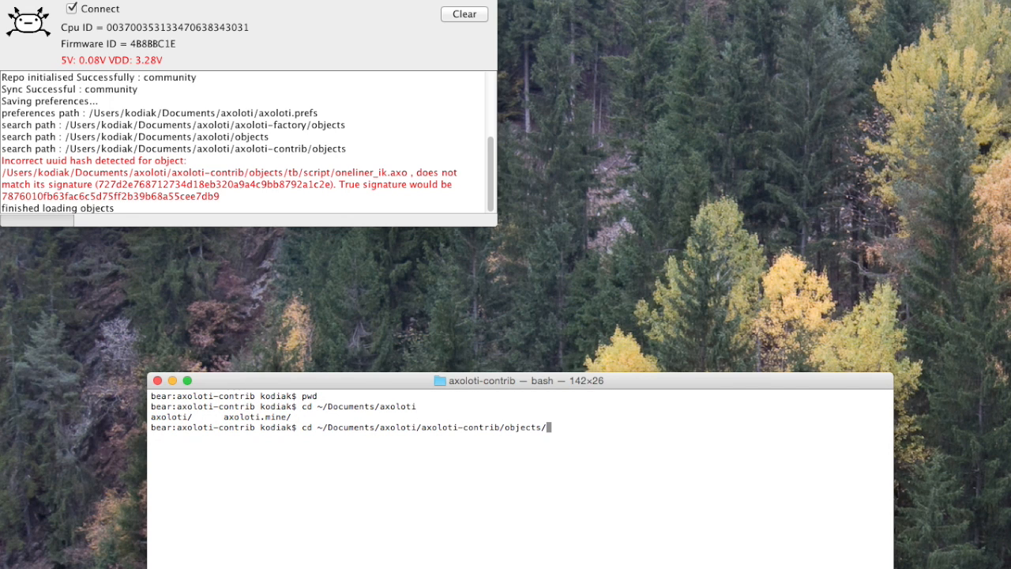
type("t")
key("Tab")
type("s")
key("Tab")
key("Return")
List the files in the script folder and open oneliner_ik.axo in vi
type(";ls")
key("Return")
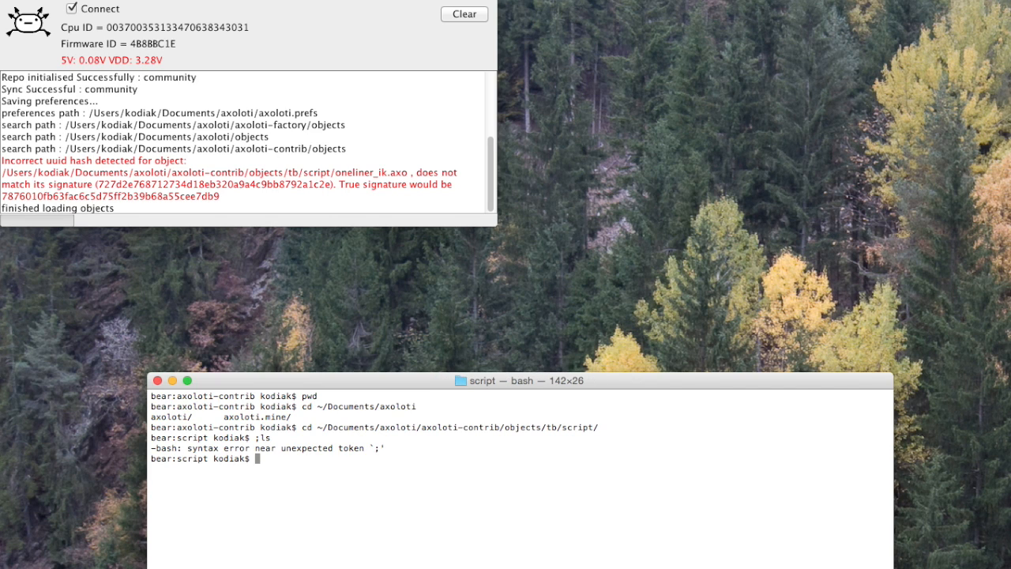
type("ls")
key("Return")
type("vi on")
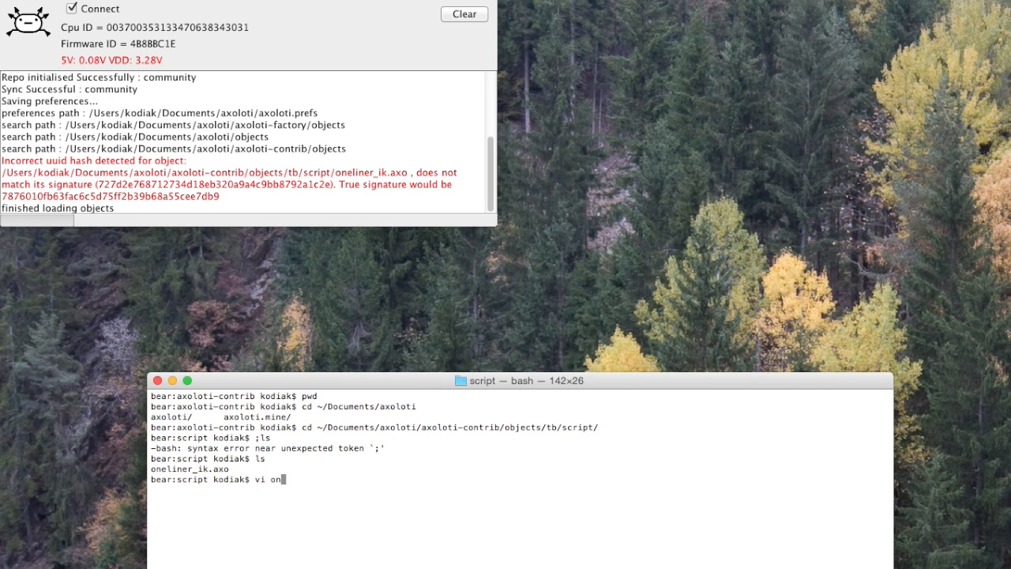
key("Tab")
key("Return")
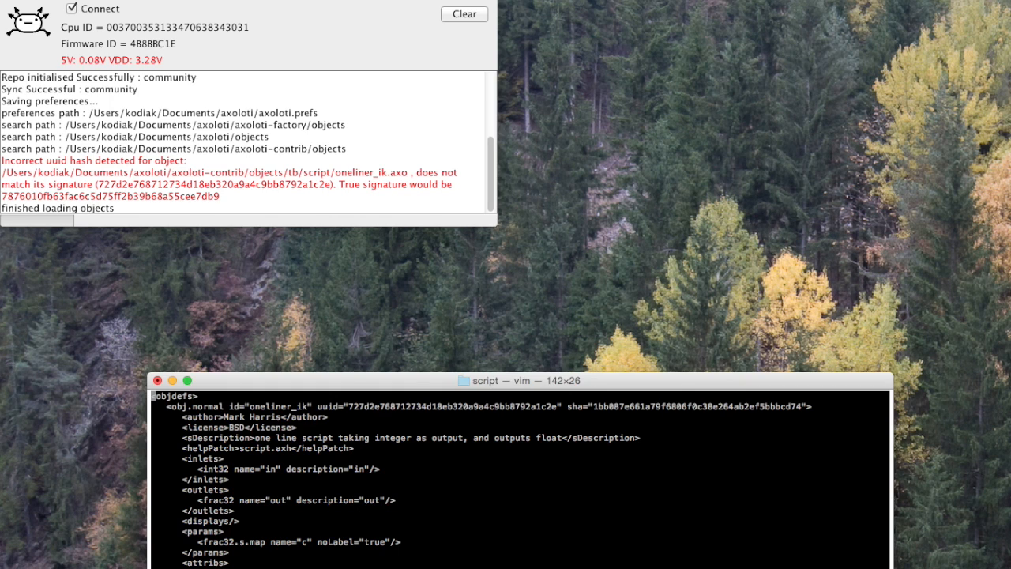
left_click_drag(383, 381, 339, 352)
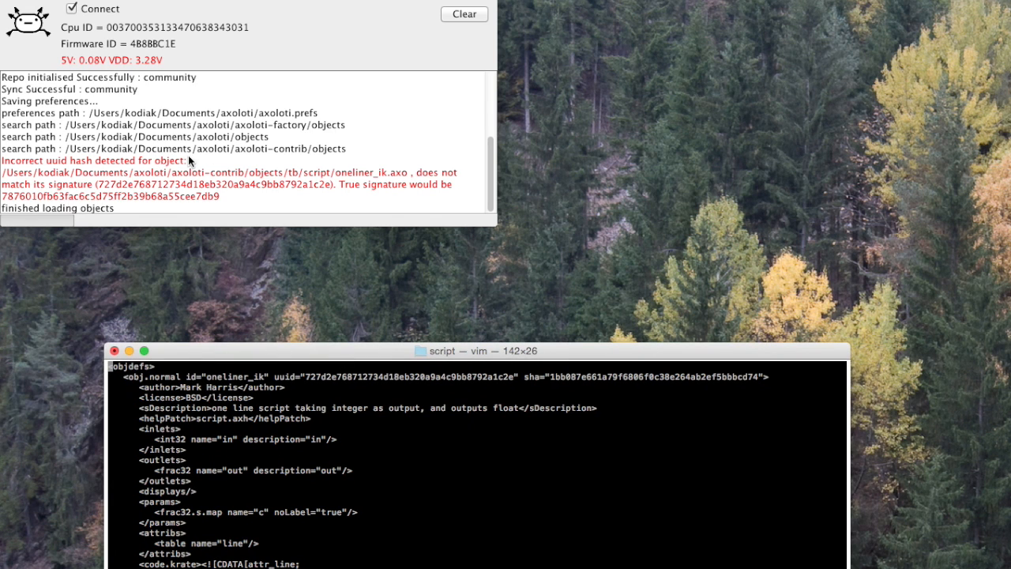
Copy the true signature 7876010fb63fac6c5d75ff2b39b68a55cee7db9 from the Axoloti log's uuid hash message
left_click_drag(177, 6, 224, 9)
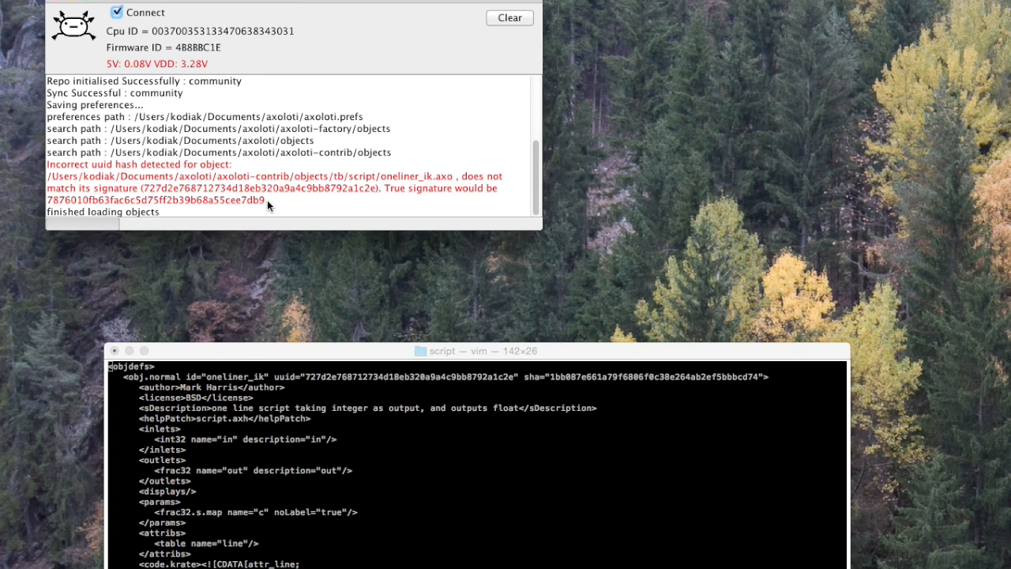
left_click_drag(47, 200, 261, 201)
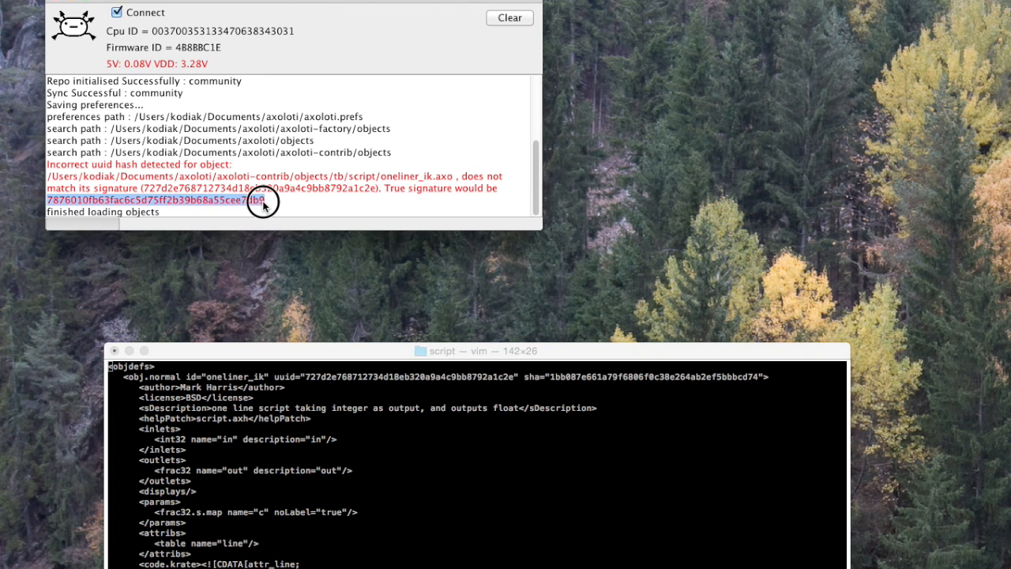
left_click_drag(340, 349, 281, 327)
Replace the uuid value of the oneliner_ik object with the copied signature, then save the file and quit vi
key("Down")
key("Right")
key("Right")
key("Right")
key("Right")
key("Right")
key("Right")
key("Right")
key("Right")
key("Right")
key("Right")
key("Right")
key("Right")
key("Right")
key("Right")
key("Right")
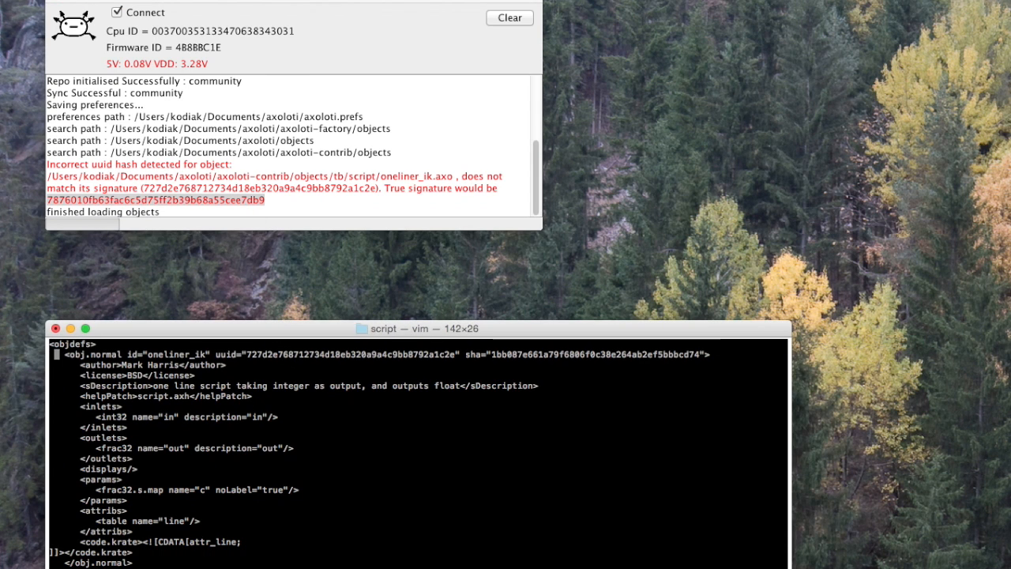
key("Right")
key("Right")
key("Right")
key("Right")
key("Right")
key("Right")
key("Right")
key("Right")
key("Right")
key("Right")
key("Right")
key("Right")
key("Right")
key("Right")
key("Right")
key("Right")
key("Right")
key("Right")
key("Right")
key("Right")
key("c")
key("w")
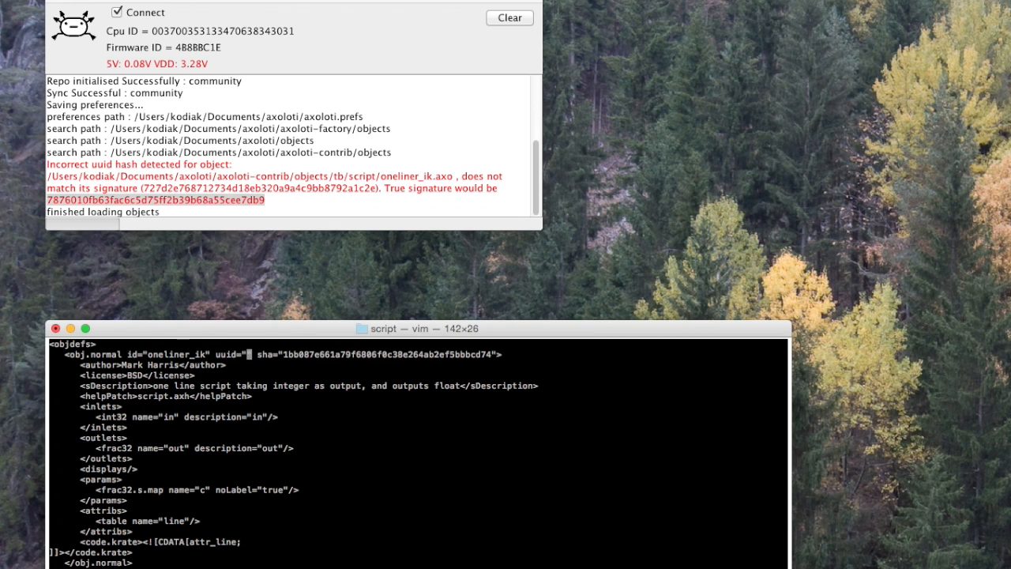
key("super+v")
key("Escape")
type(":wq")
key("Return")
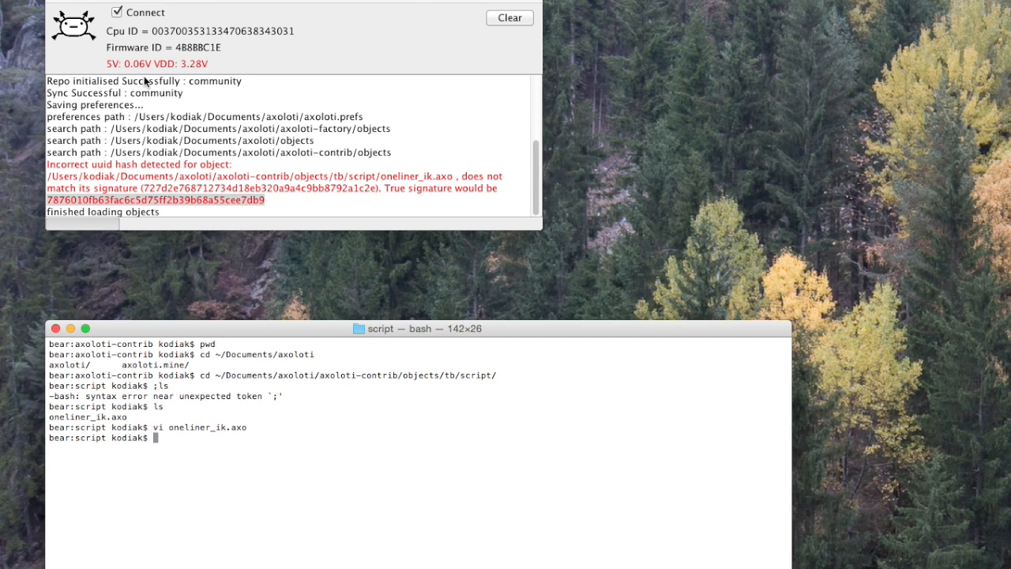
Reload the objects in Axoloti and close the Terminal window
left_click(118, 2)
left_click_drag(95, 0, 129, 111)
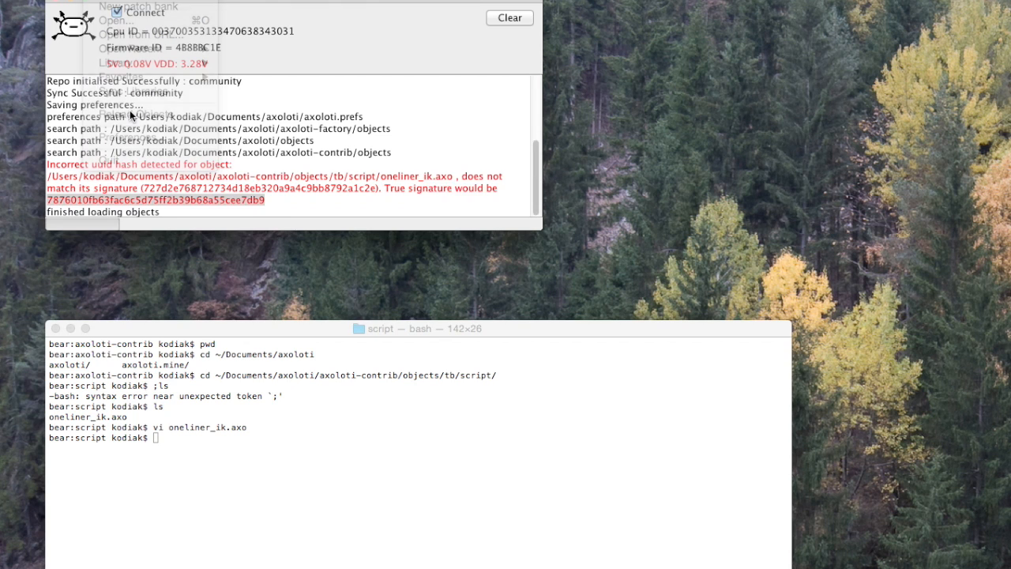
left_click(56, 329)
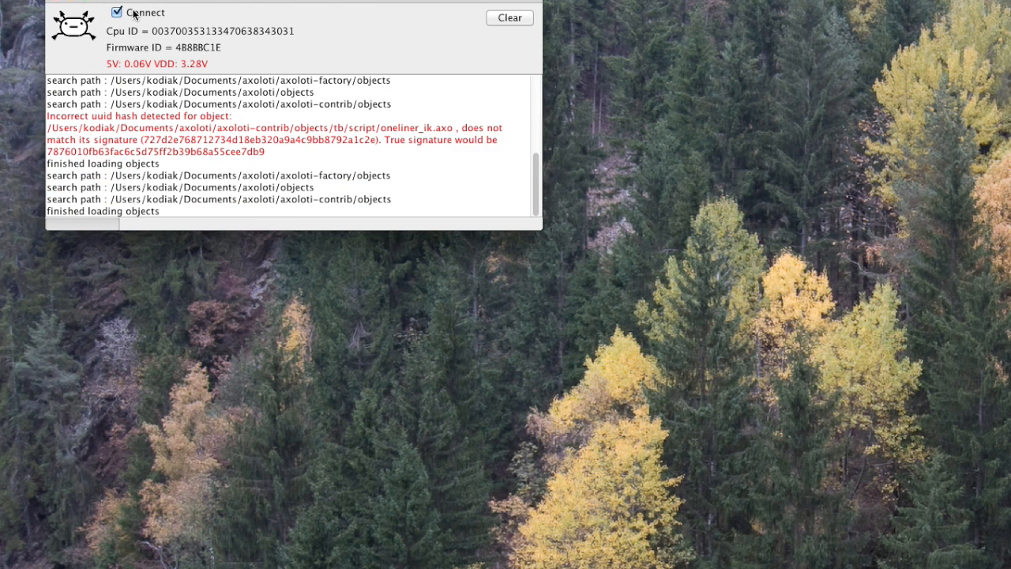
Reposition the Axoloti window and sync the libraries
left_click_drag(147, 2, 127, 10)
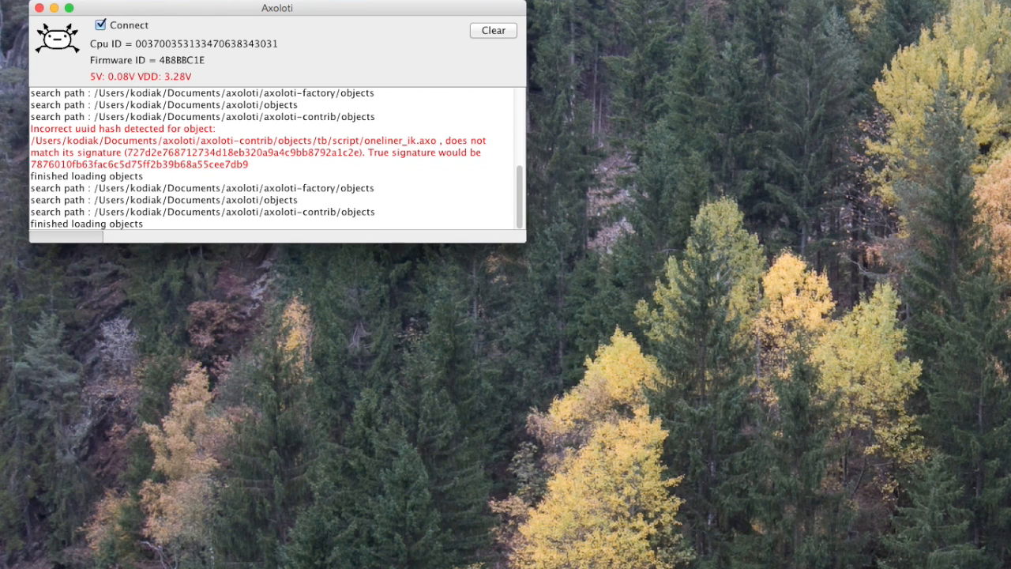
left_click(101, 0)
left_click(151, 114)
left_click_drag(151, 114, 147, 91)
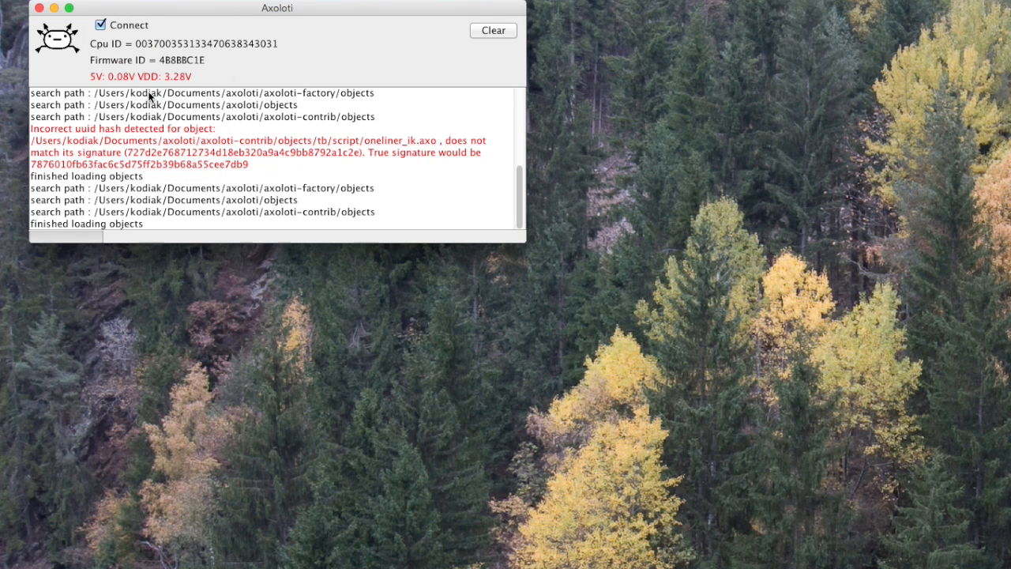